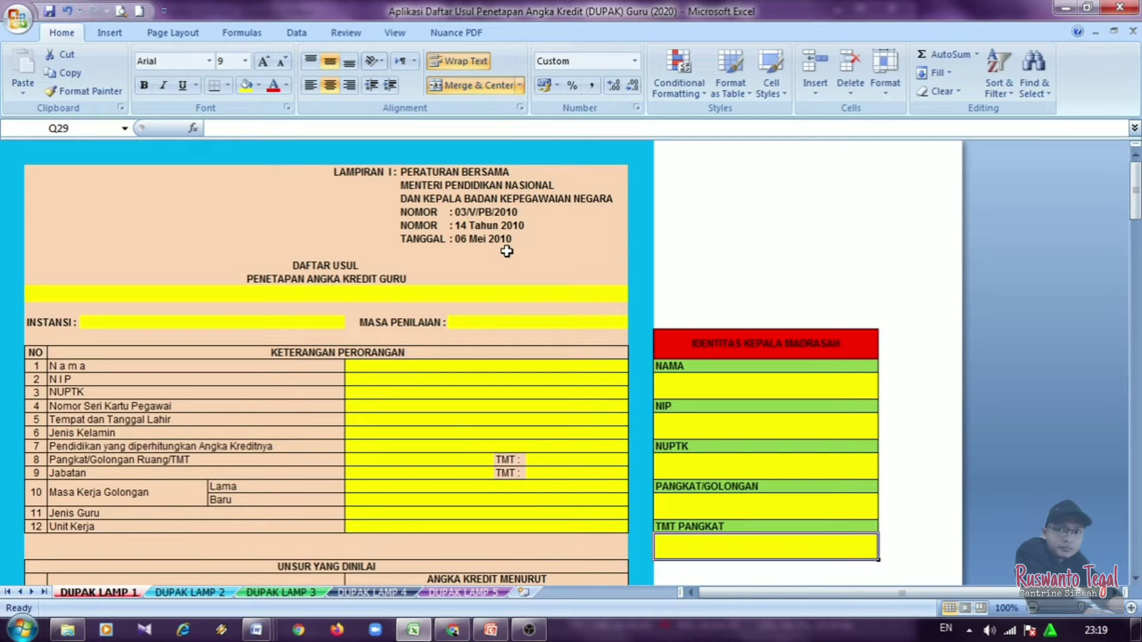
Review the document number, institution and assessment period fields at the head of the DUPAK LAMP 1 form.
{"action": "left_click", "coordinate": [326, 294]}
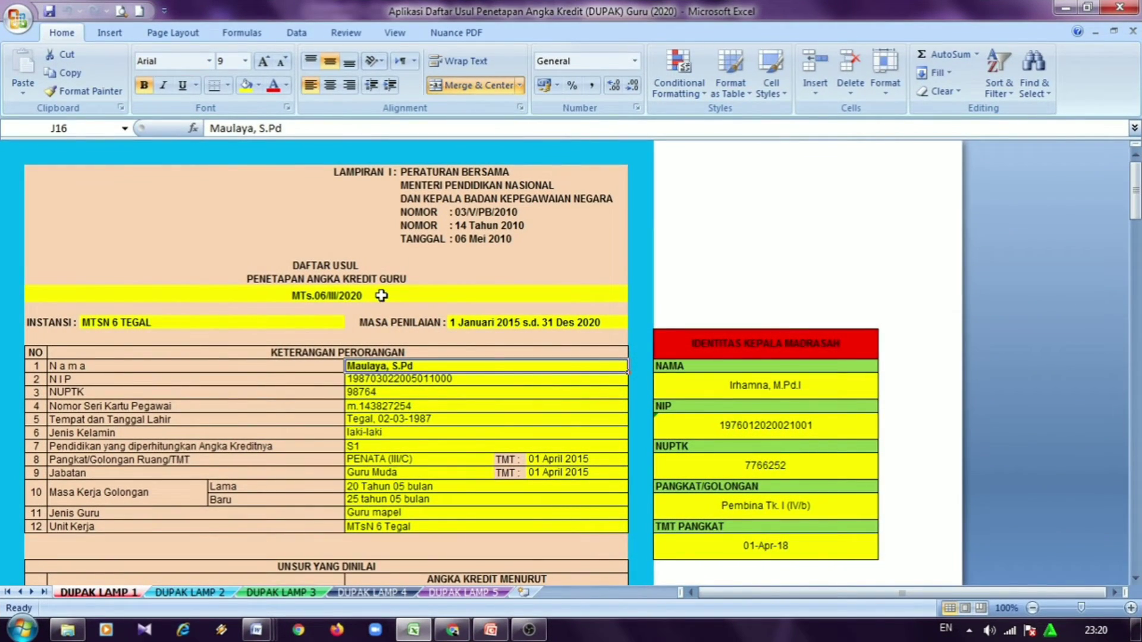
{"action": "left_click", "coordinate": [382, 295]}
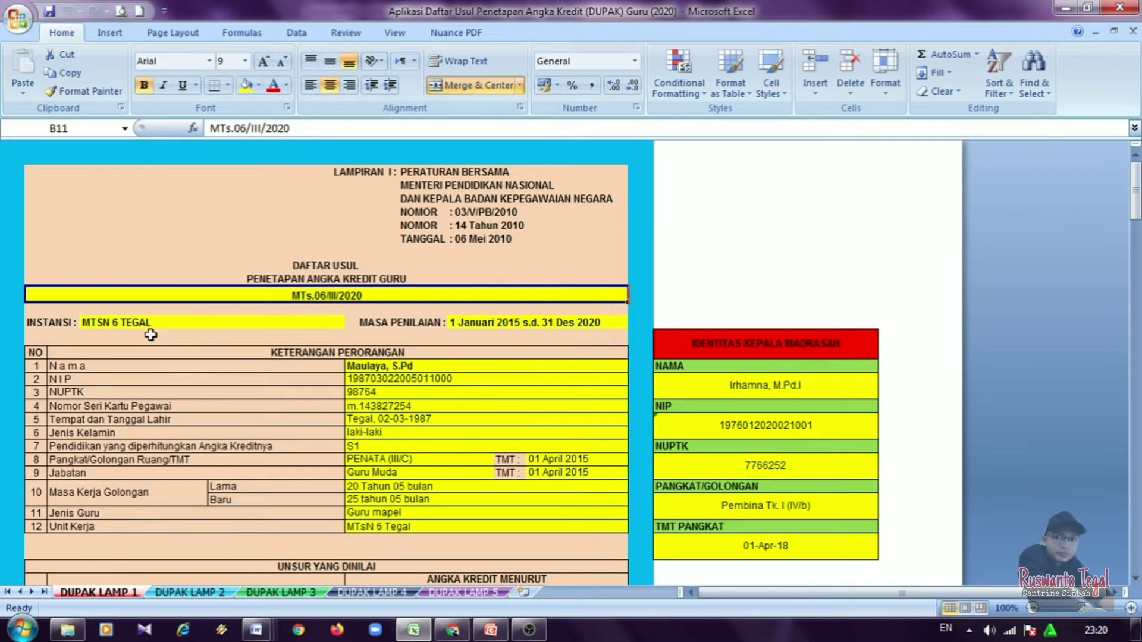
{"action": "left_click", "coordinate": [179, 324]}
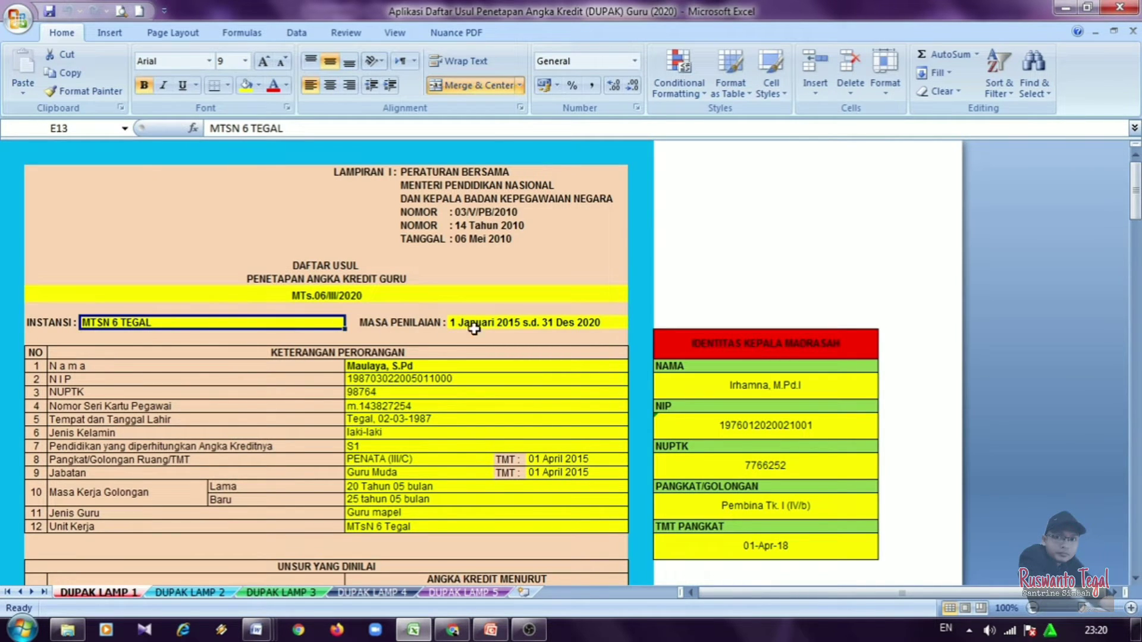
{"action": "left_click", "coordinate": [505, 323]}
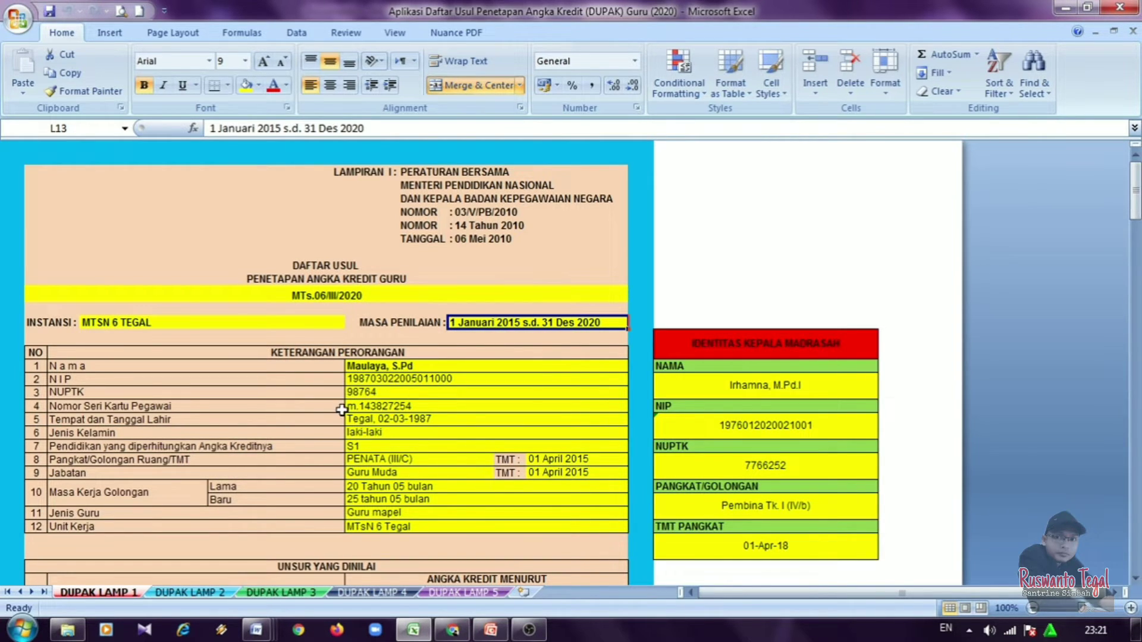
Review the teacher's personal data from name through rank, position, their TMT dates and the old service period.
{"action": "left_click", "coordinate": [388, 367]}
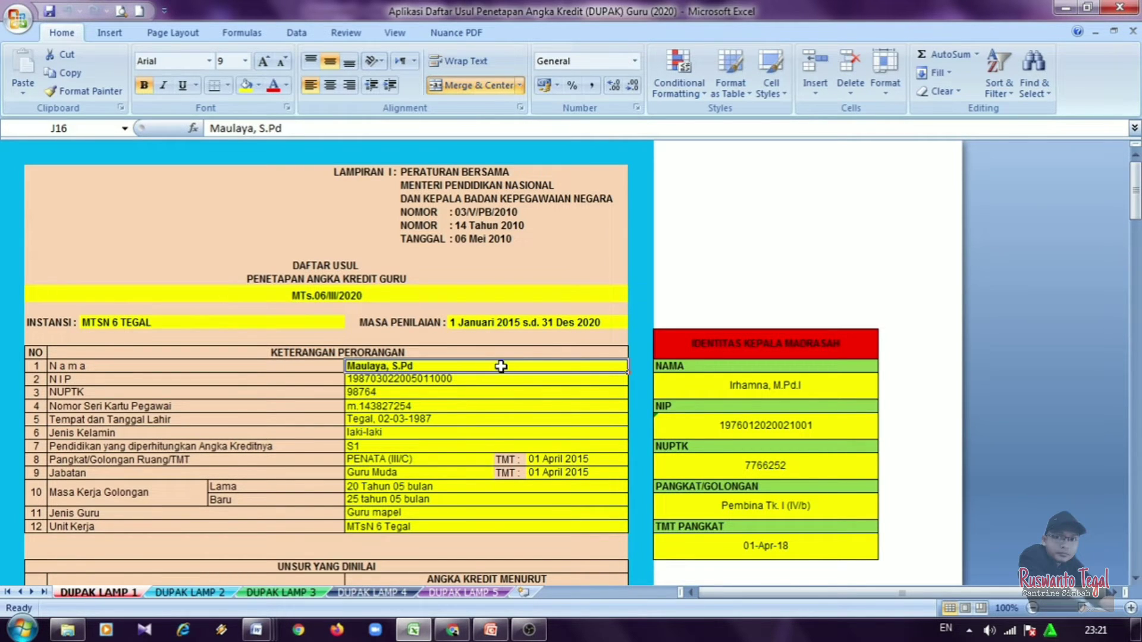
{"action": "key", "text": "Down"}
{"action": "key", "text": "Down"}
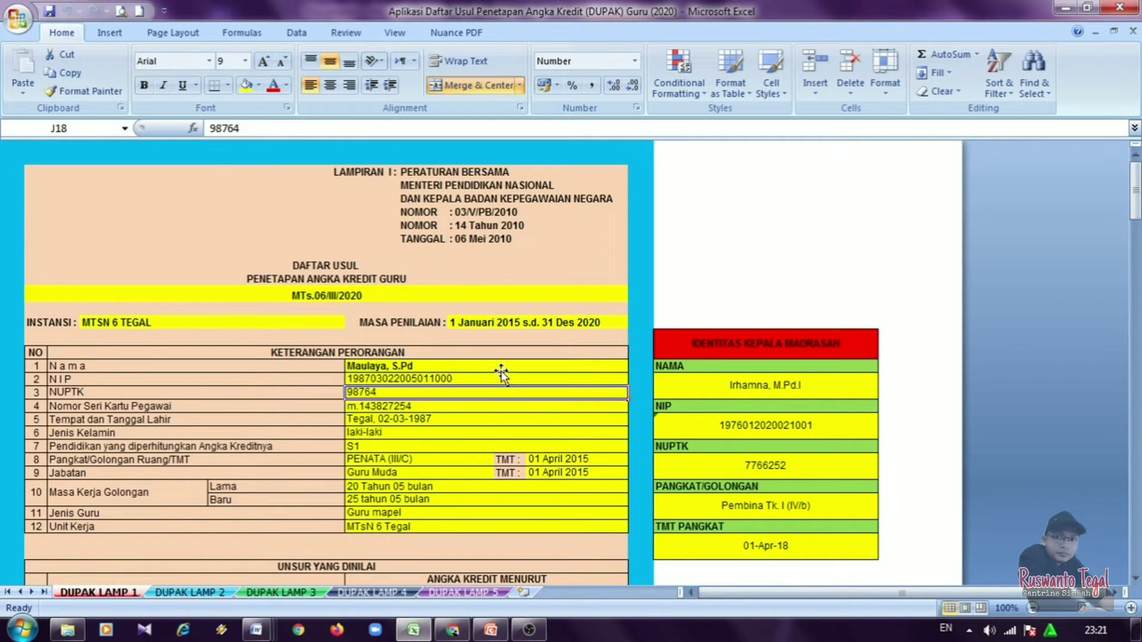
{"action": "key", "text": "Down"}
{"action": "key", "text": "Down"}
{"action": "key", "text": "Down"}
{"action": "key", "text": "Down"}
{"action": "key", "text": "Down"}
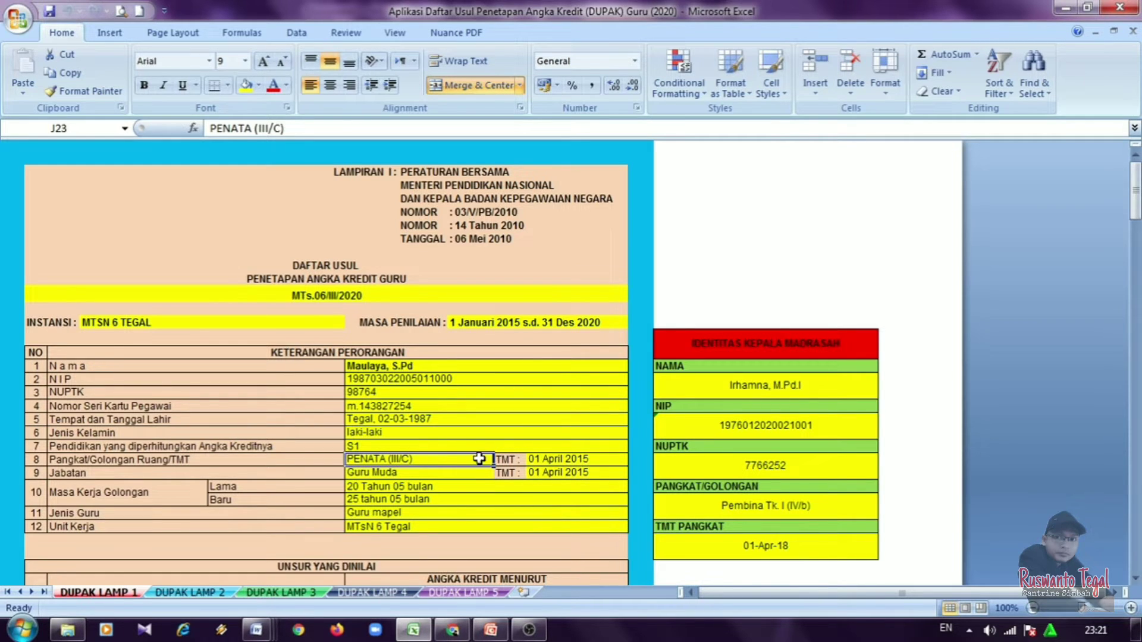
{"action": "left_click", "coordinate": [553, 458]}
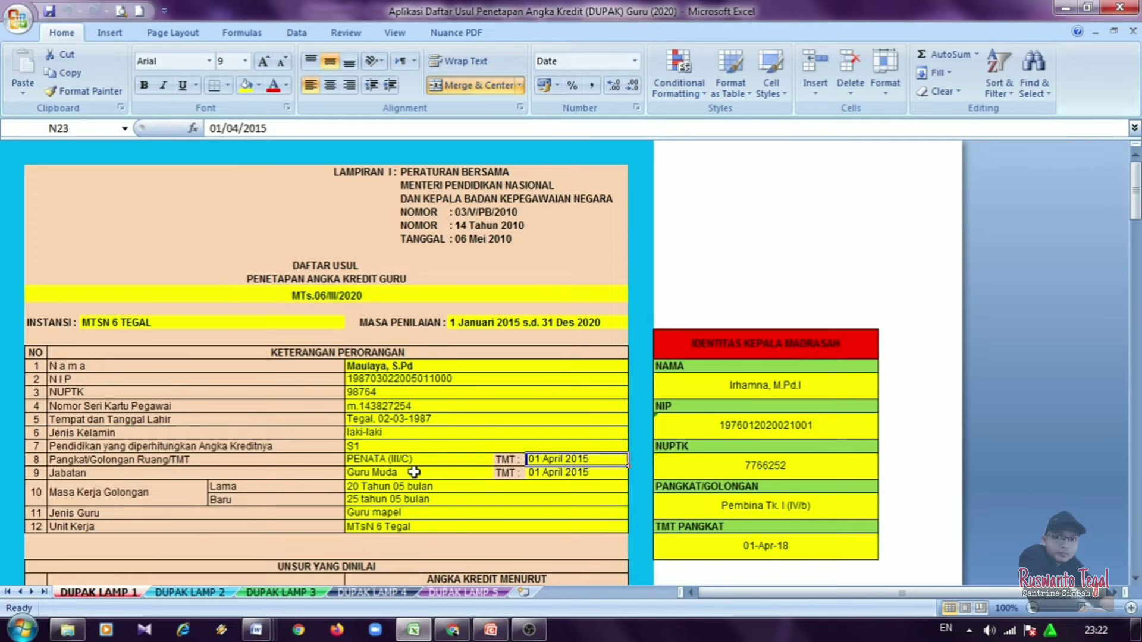
{"action": "left_click", "coordinate": [416, 472]}
{"action": "left_click", "coordinate": [560, 472]}
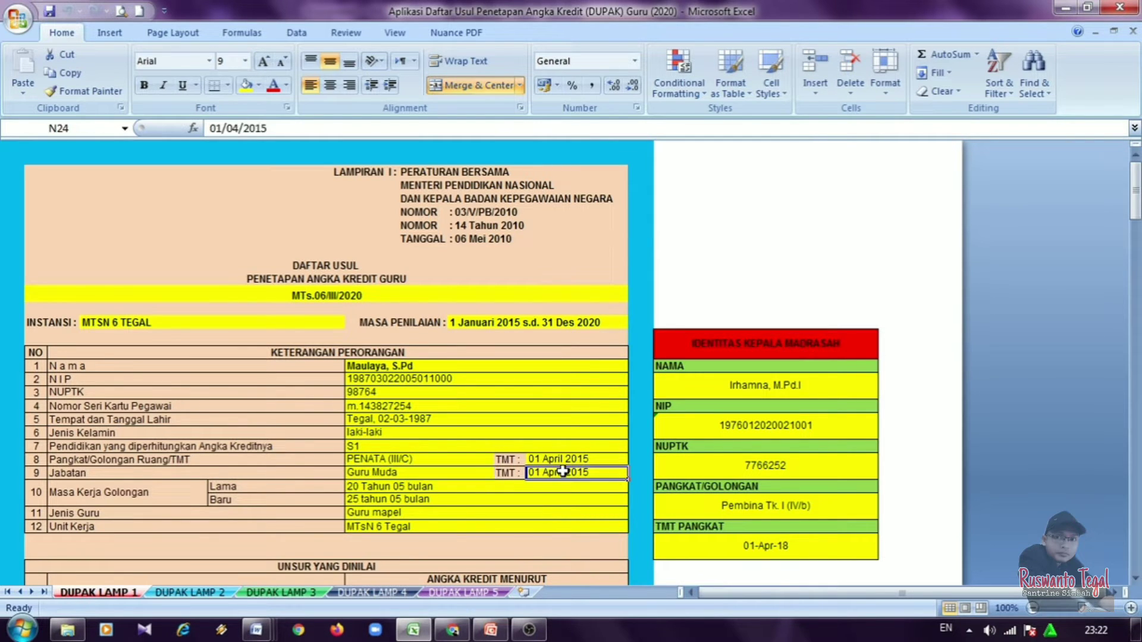
{"action": "left_click", "coordinate": [366, 486]}
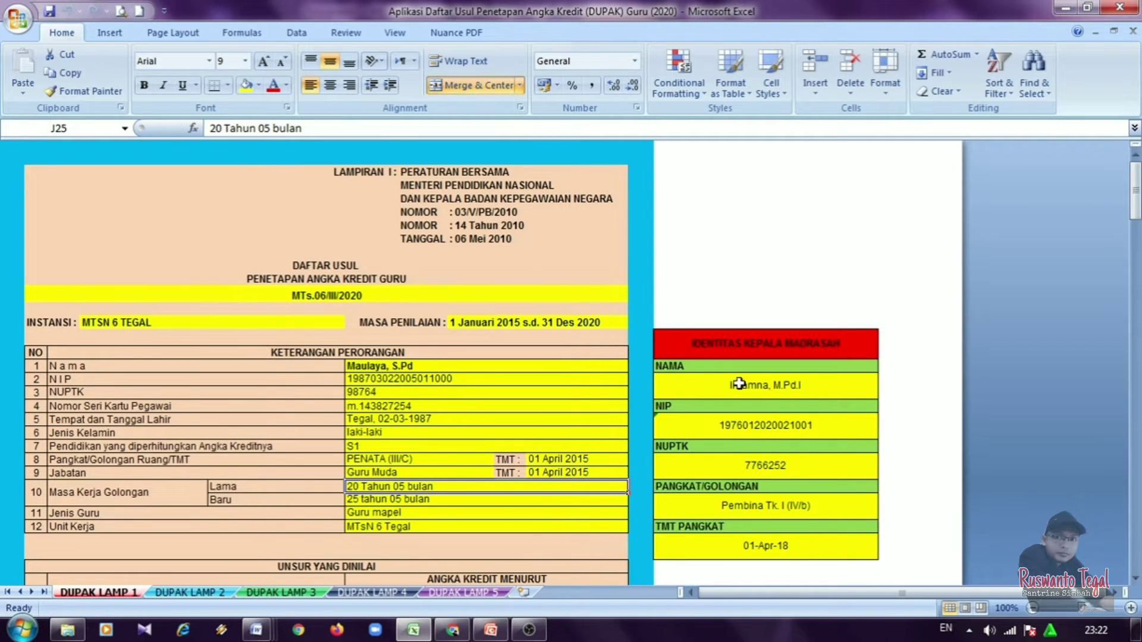
Review the school head's identity block, covering name, NIP, NUPTK, rank and TMT of the rank.
{"action": "left_click", "coordinate": [773, 341]}
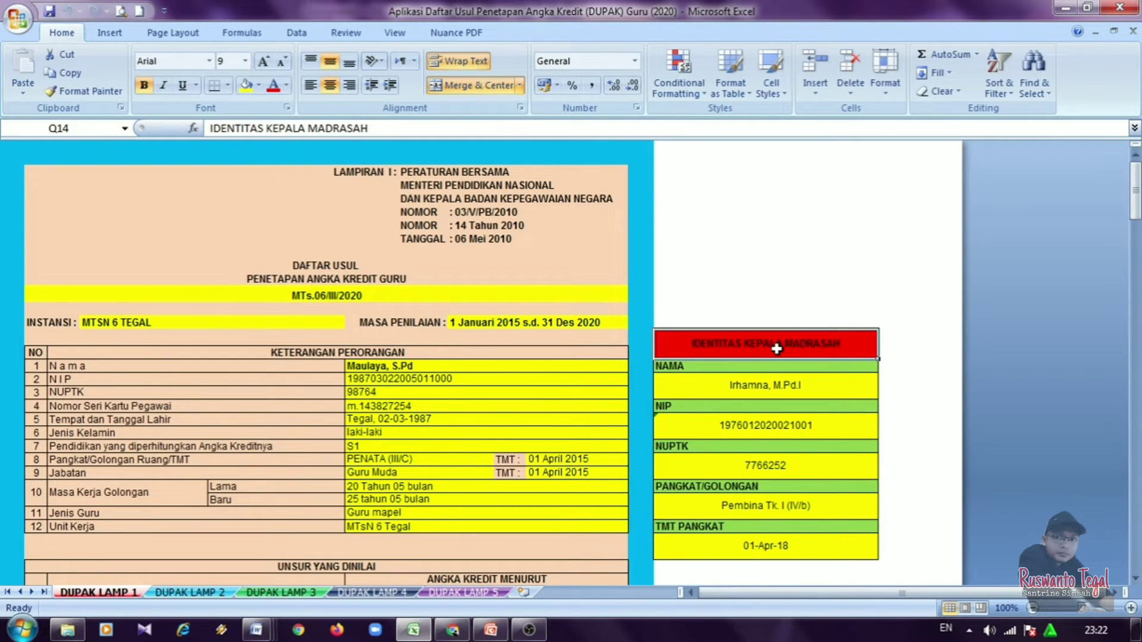
{"action": "left_click", "coordinate": [735, 383]}
{"action": "left_click", "coordinate": [728, 423]}
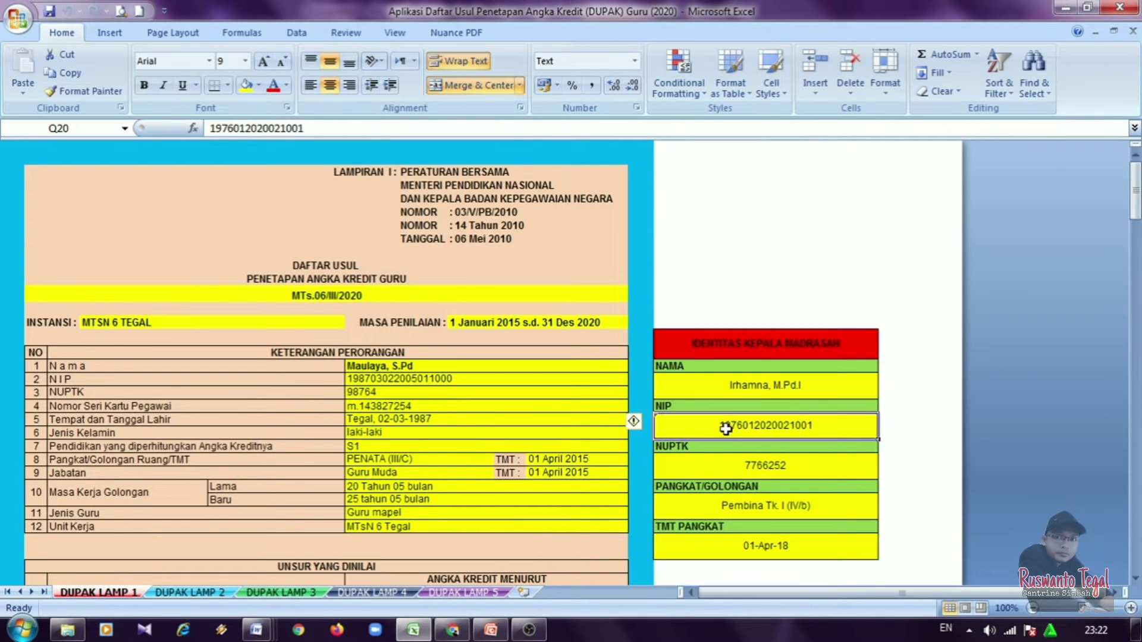
{"action": "left_click", "coordinate": [707, 463]}
{"action": "left_click", "coordinate": [733, 502]}
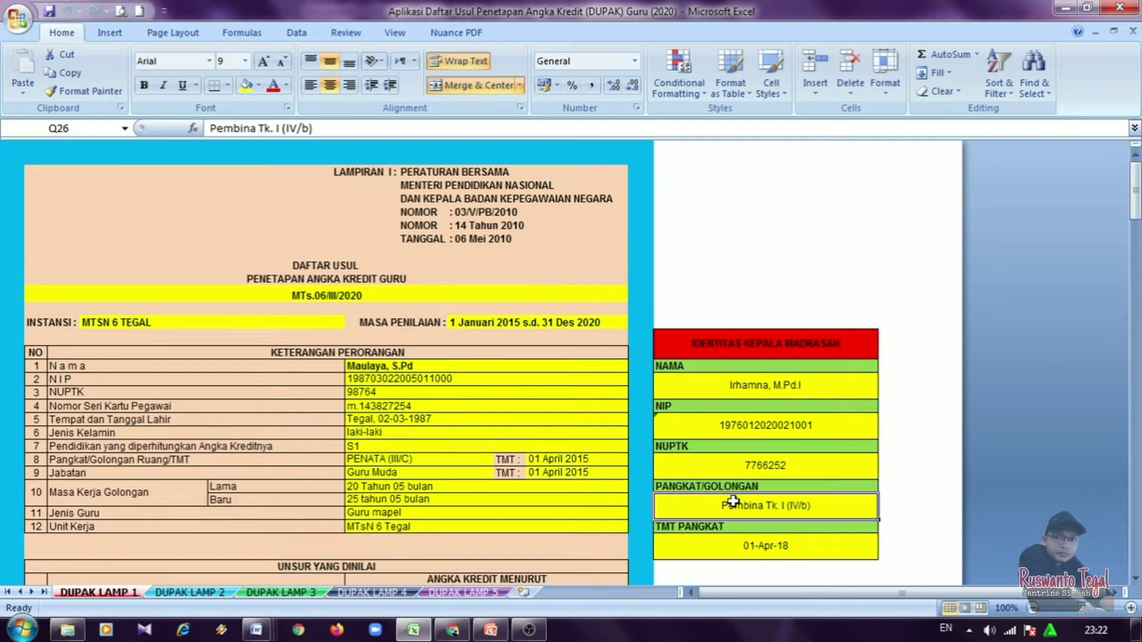
{"action": "left_click", "coordinate": [724, 545]}
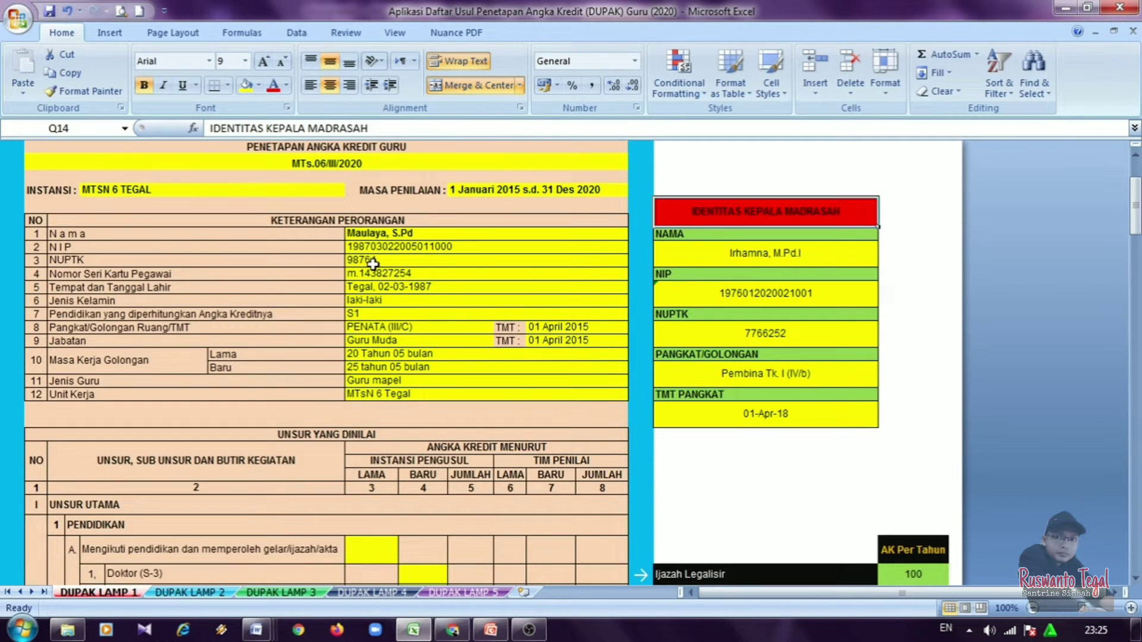
Consult the PAK LAMA credit table in the Word file Document1 for the education row's LAMA cell, and return to the Excel workbook.
{"action": "scroll", "coordinate": [373, 264], "scroll_direction": "down", "scroll_amount": 4}
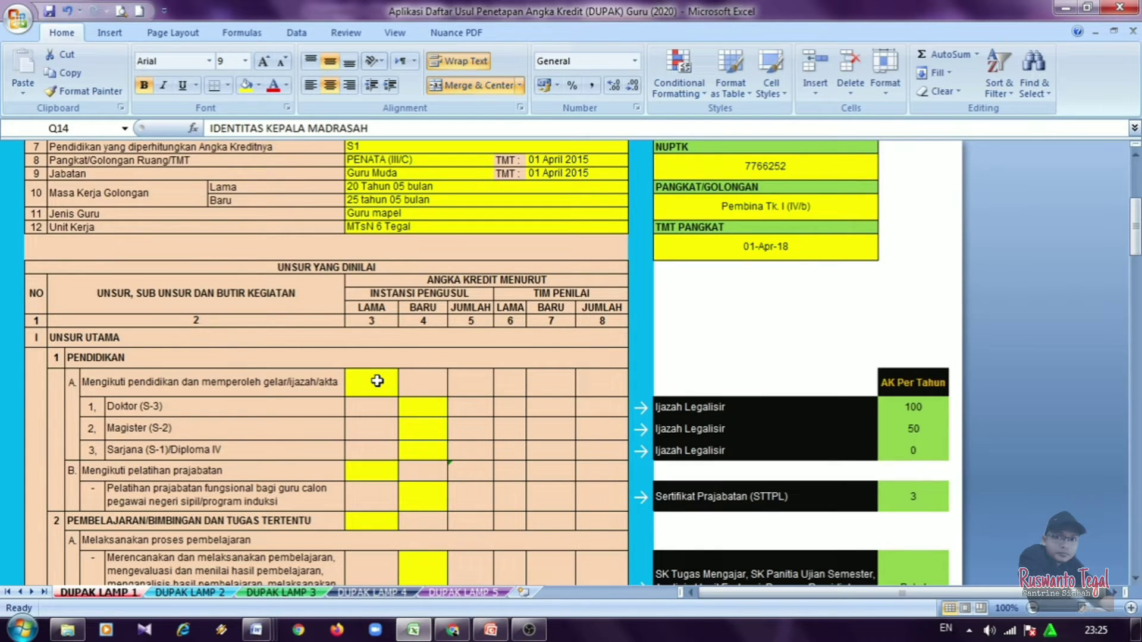
{"action": "left_click", "coordinate": [386, 308]}
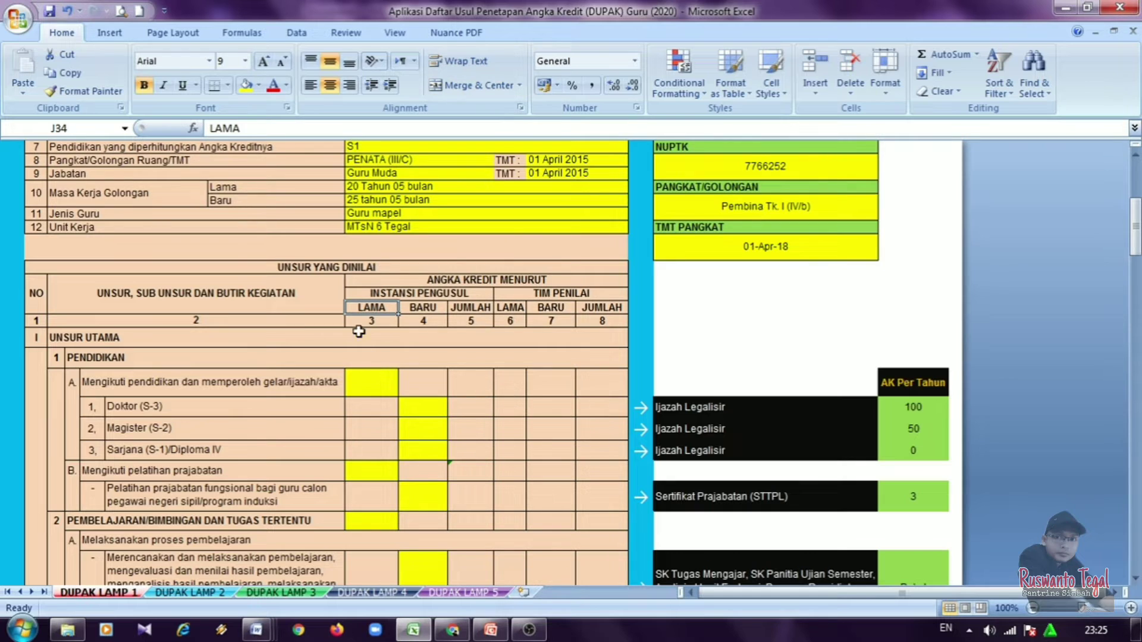
{"action": "left_click", "coordinate": [365, 383]}
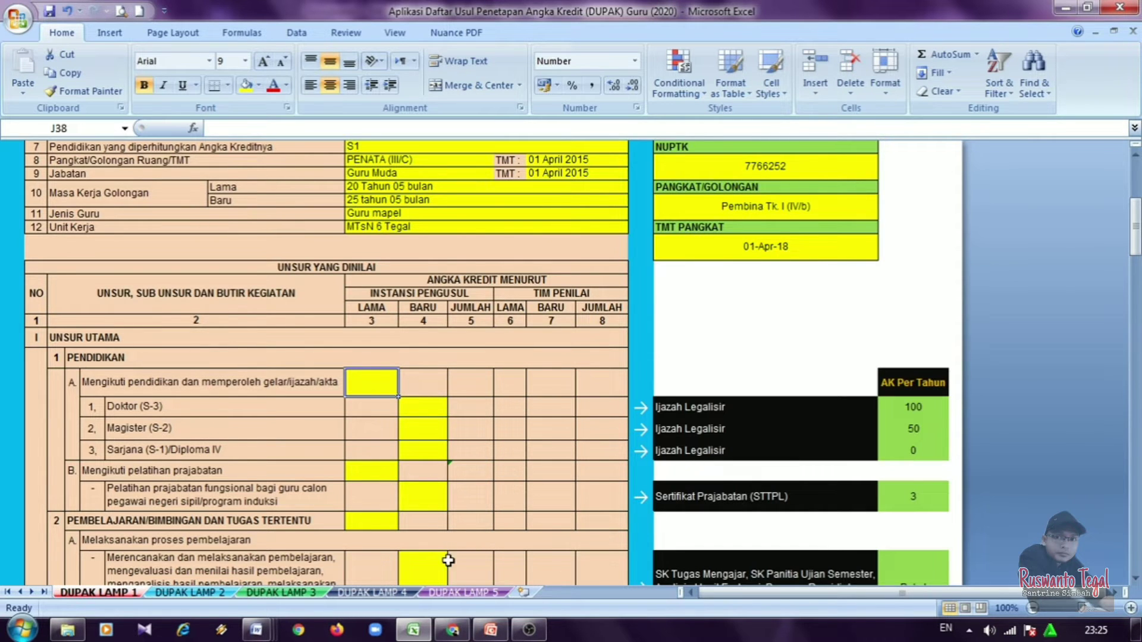
{"action": "mouse_move", "coordinate": [255, 629]}
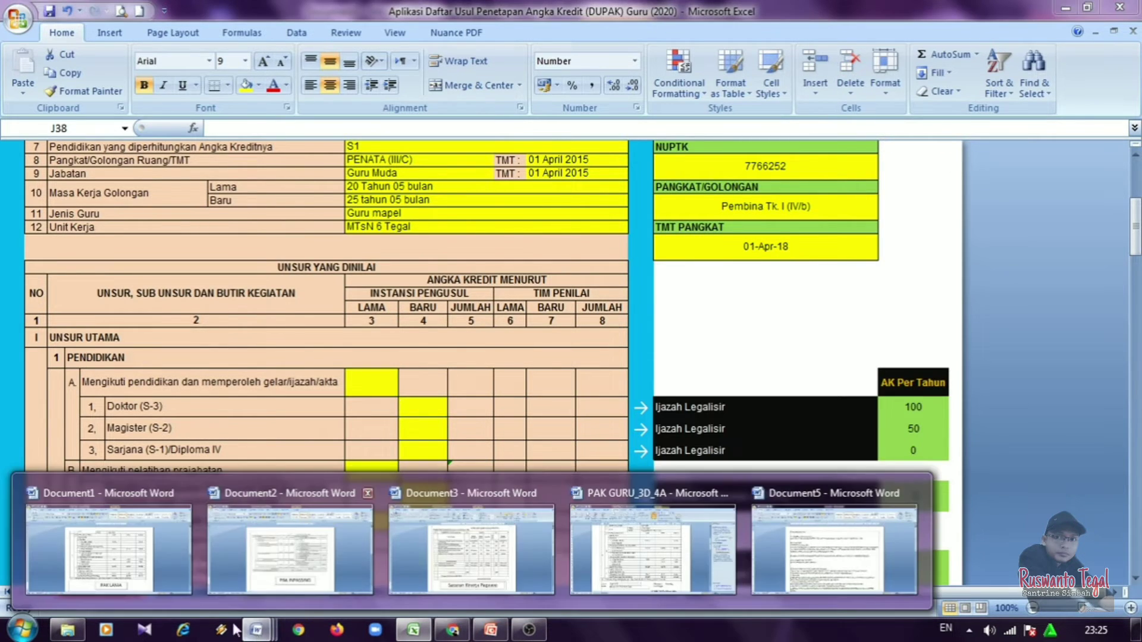
{"action": "left_click", "coordinate": [140, 539]}
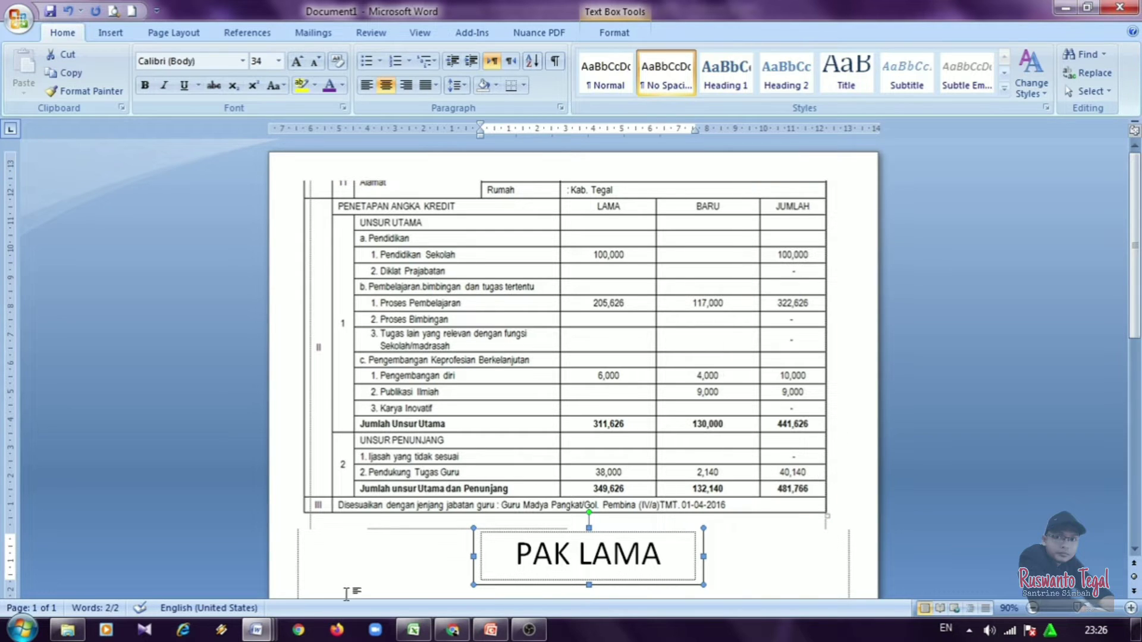
{"action": "left_click", "coordinate": [403, 635]}
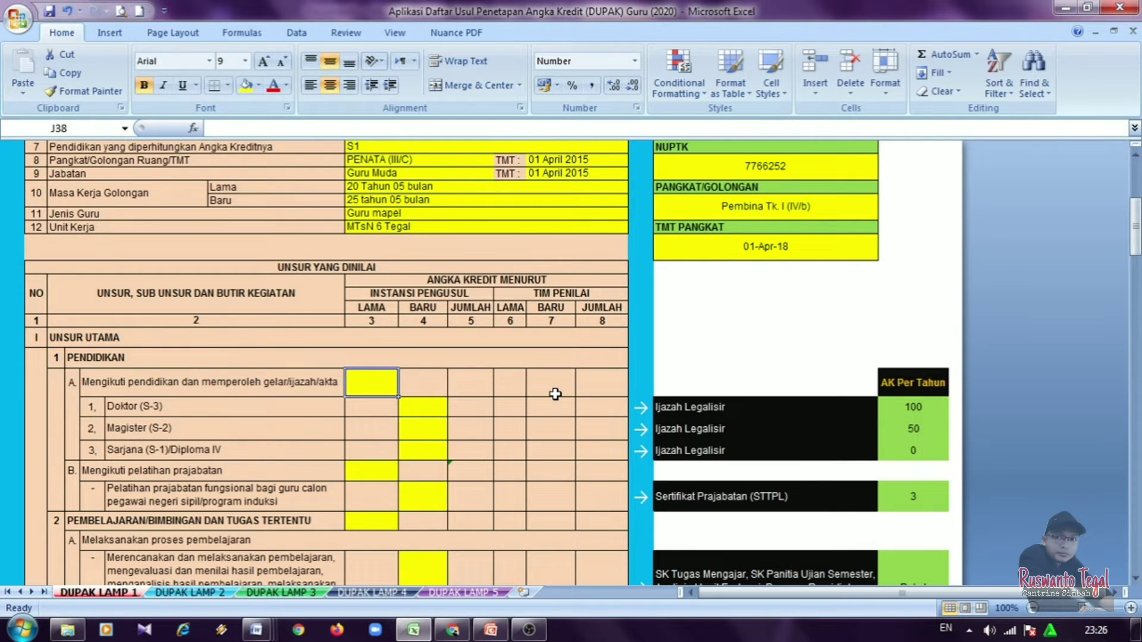
Enter 100 as the LAMA credit for Mengikuti pendidikan dan memperoleh gelar/ijazah/akta and check its JUMLAH cell.
{"action": "type", "text": "100"}
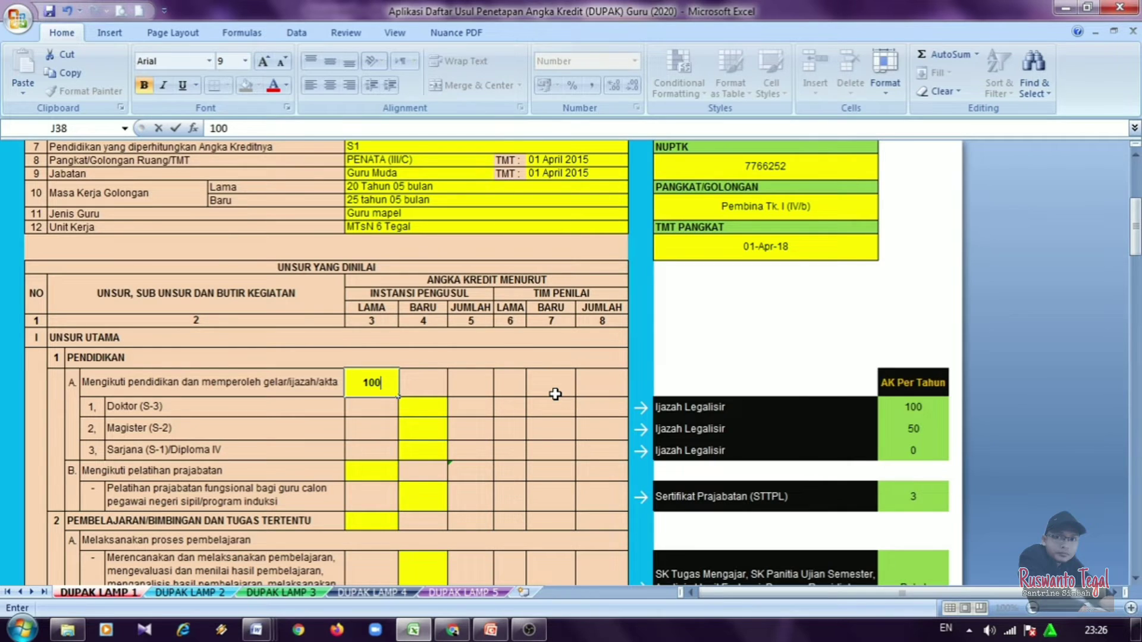
{"action": "key", "text": "Return"}
{"action": "key", "text": "Return"}
{"action": "key", "text": "Return"}
{"action": "key", "text": "Return"}
{"action": "key", "text": "Up"}
{"action": "key", "text": "Up"}
{"action": "key", "text": "Up"}
{"action": "key", "text": "Up"}
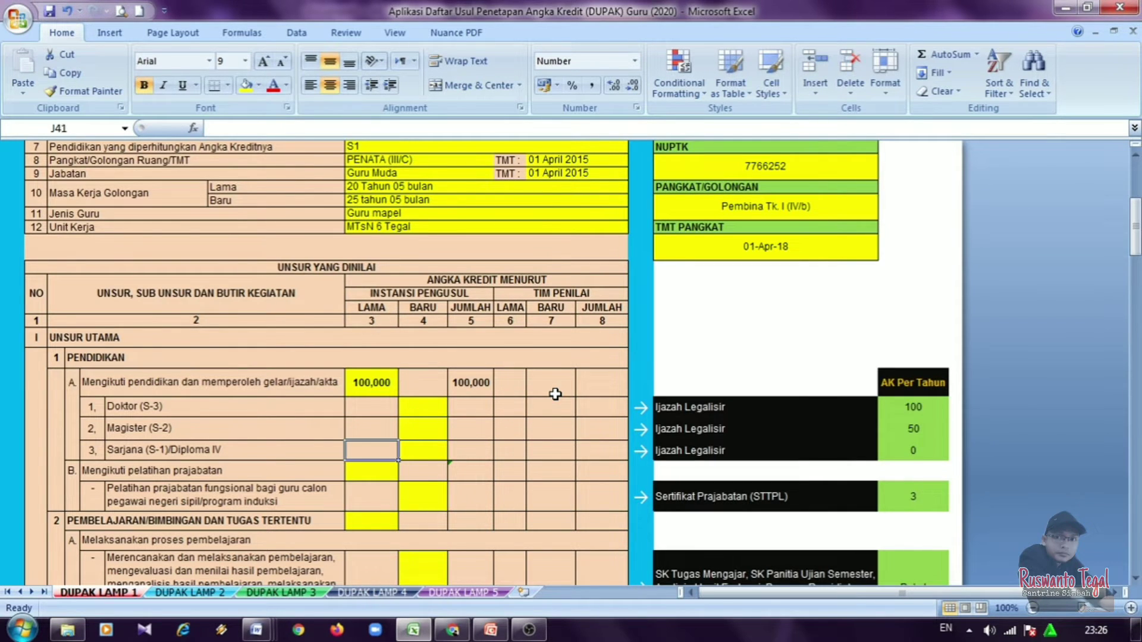
{"action": "key", "text": "Right"}
{"action": "key", "text": "Right"}
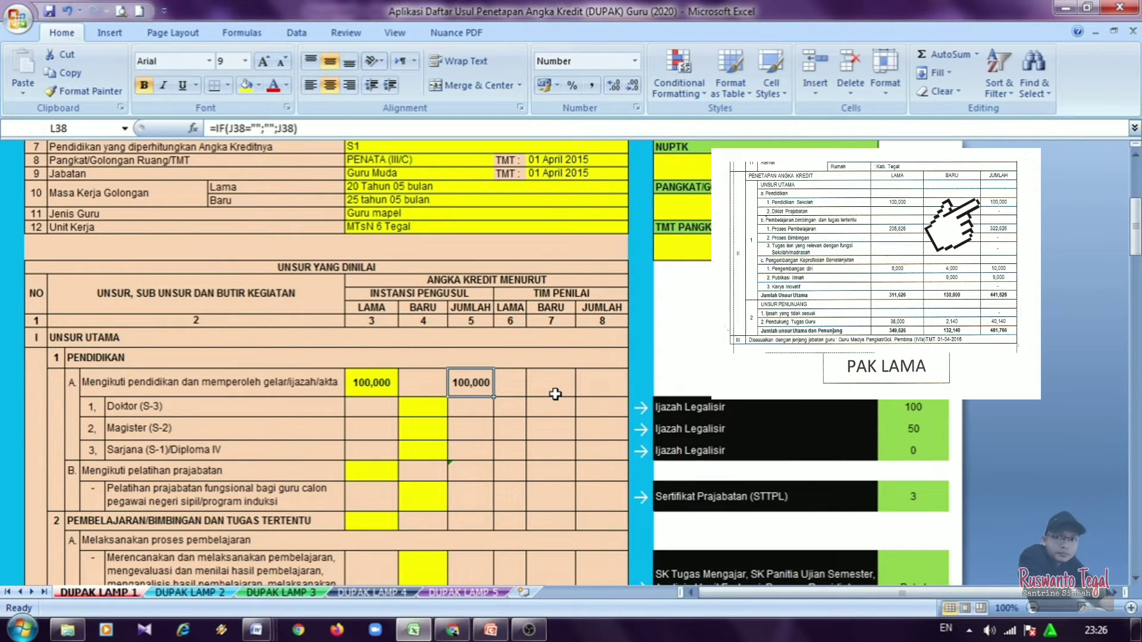
{"action": "key", "text": "Left"}
{"action": "key", "text": "Left"}
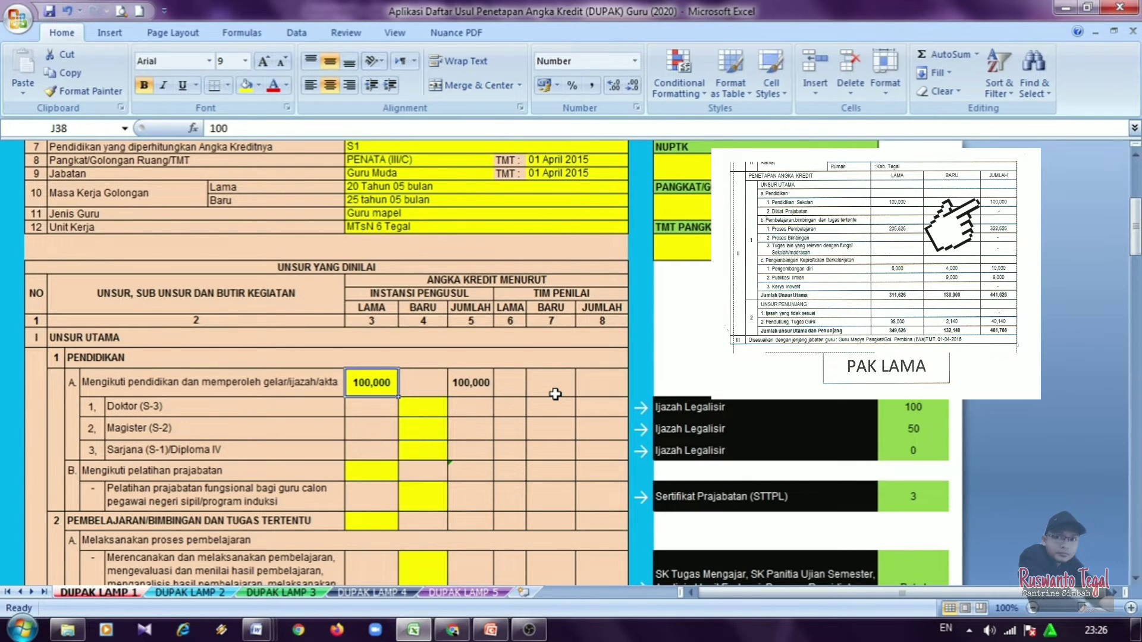
Enter 322,626 as the LAMA credit for Pembelajaran/Bimbingan dan Tugas Tertentu.
{"action": "key", "text": "Down"}
{"action": "key", "text": "Down"}
{"action": "key", "text": "Down"}
{"action": "key", "text": "Down"}
{"action": "key", "text": "Down"}
{"action": "key", "text": "Down"}
{"action": "key", "text": "Up"}
{"action": "key", "text": "Up"}
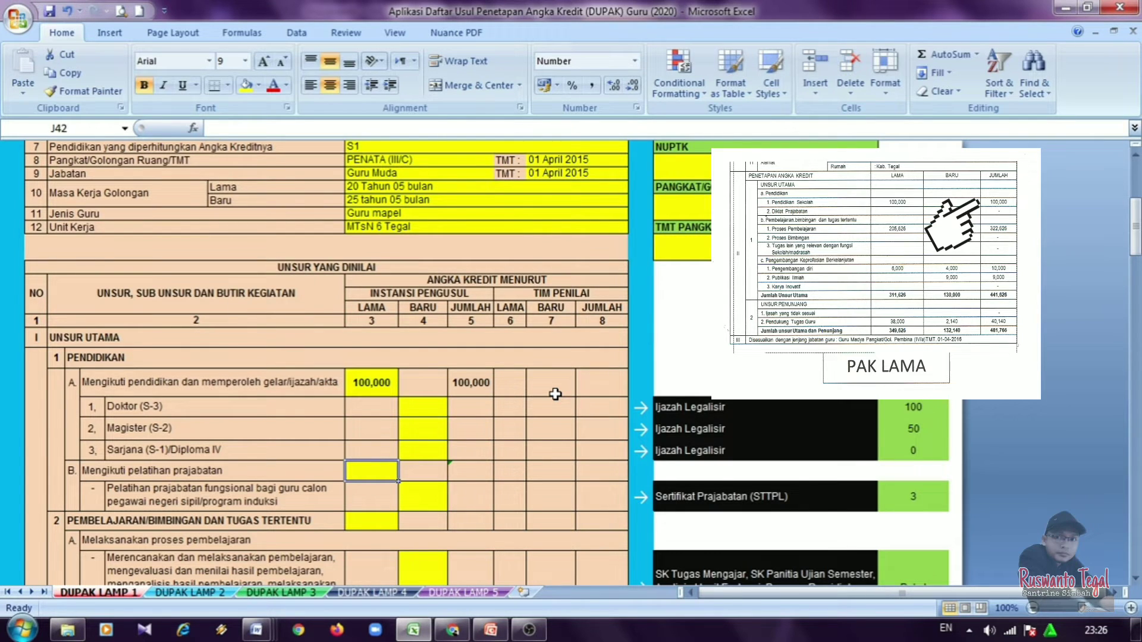
{"action": "key", "text": "Down"}
{"action": "key", "text": "Down"}
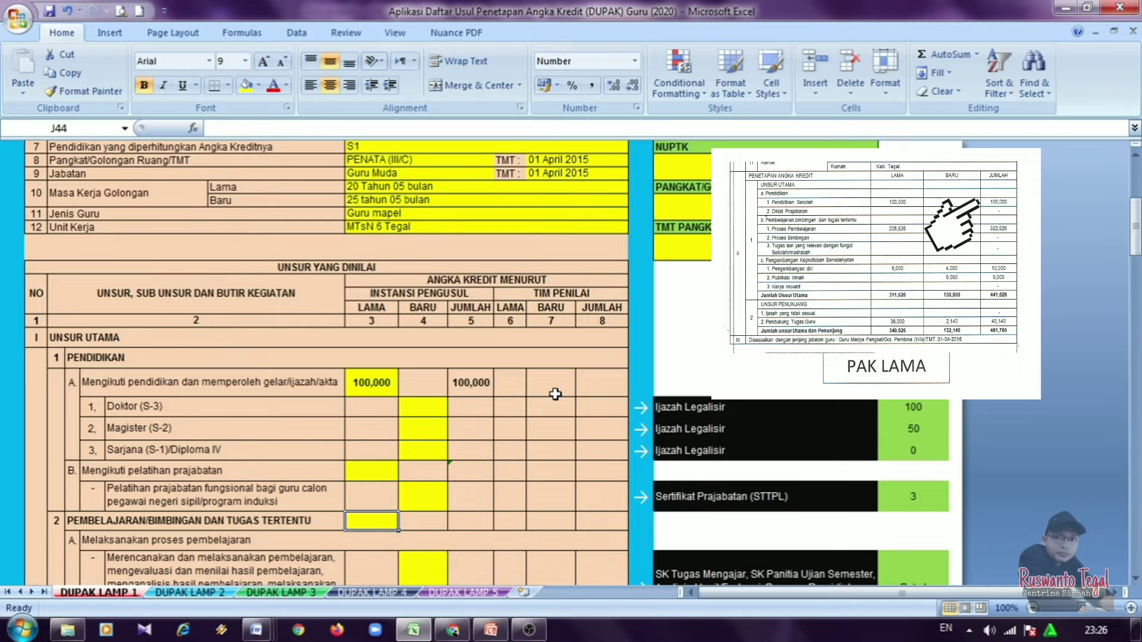
{"action": "scroll", "coordinate": [555, 394], "scroll_direction": "down", "scroll_amount": 1}
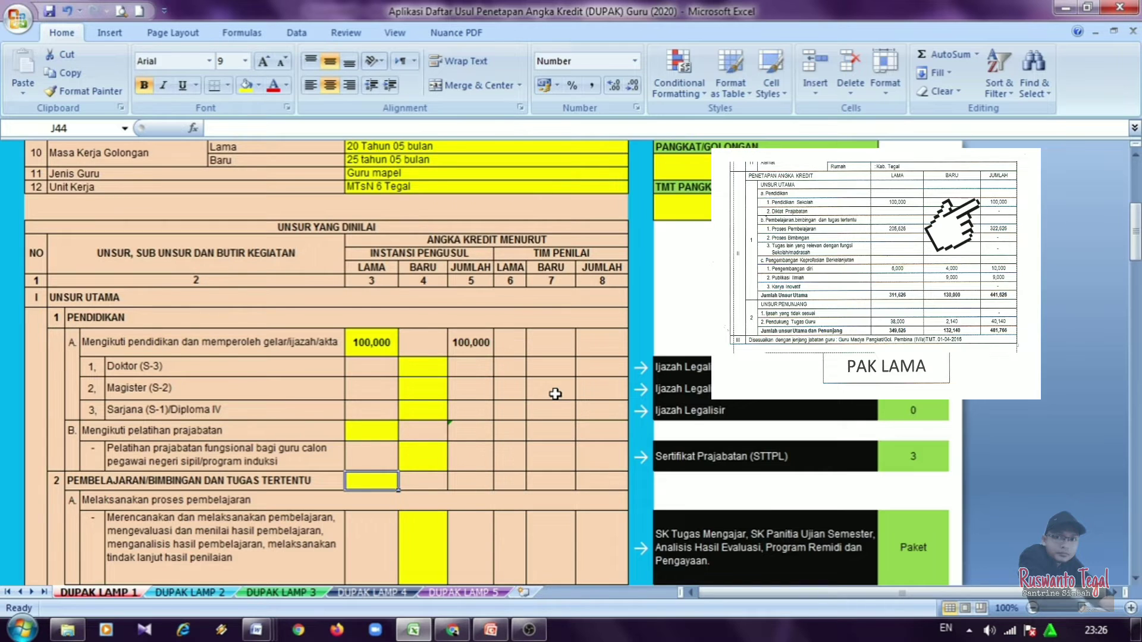
{"action": "type", "text": "322"}
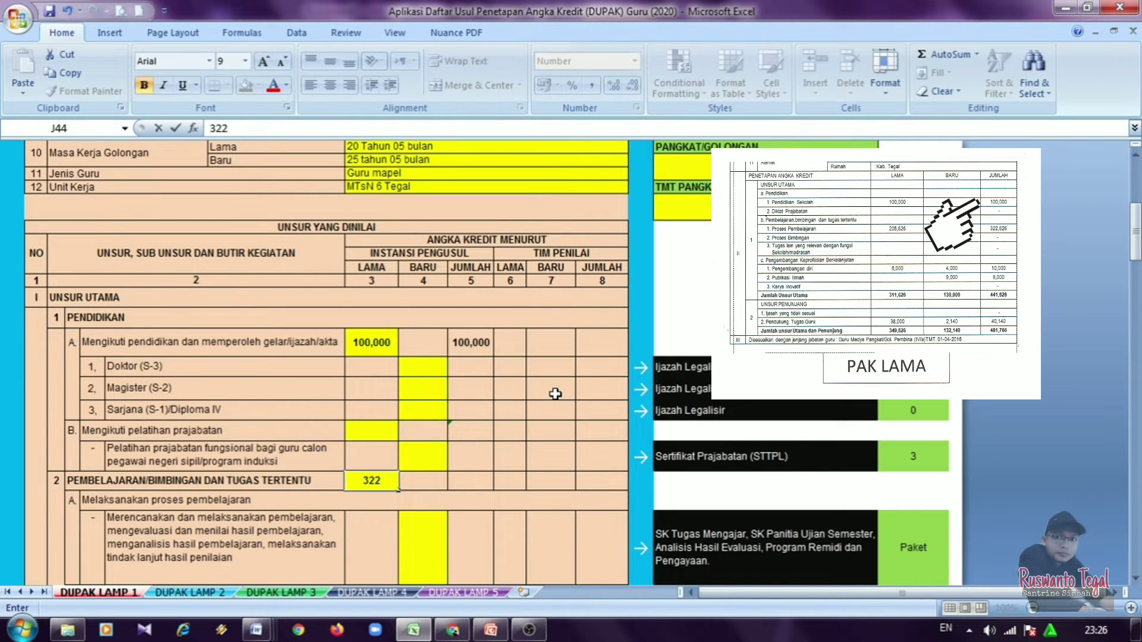
{"action": "type", "text": ",626"}
{"action": "key", "text": "Return"}
Enter 10 as the LAMA credit for Melaksanakan pengembangan diri under Pengembangan Keprofesian Berkelanjutan.
{"action": "key", "text": "Down"}
{"action": "key", "text": "Down"}
{"action": "key", "text": "Down"}
{"action": "key", "text": "Down"}
{"action": "key", "text": "Down"}
{"action": "key", "text": "Down"}
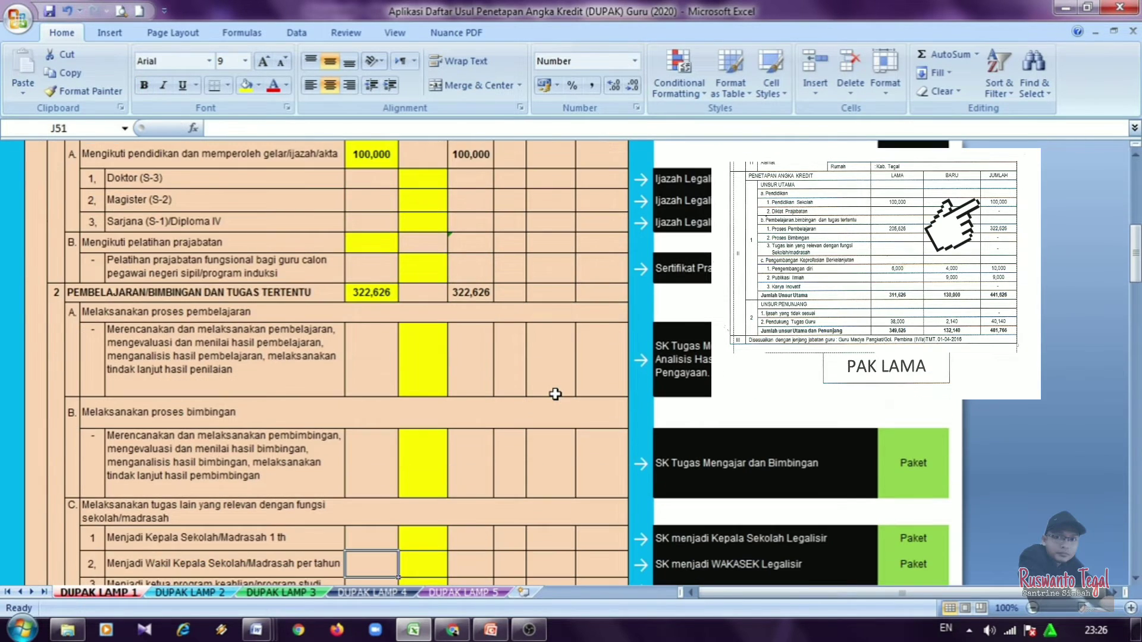
{"action": "key", "text": "Down"}
{"action": "key", "text": "Down"}
{"action": "key", "text": "Down"}
{"action": "key", "text": "Down"}
{"action": "key", "text": "Down"}
{"action": "key", "text": "Down"}
{"action": "key", "text": "Down"}
{"action": "key", "text": "Down"}
{"action": "key", "text": "Down"}
{"action": "key", "text": "Down"}
{"action": "key", "text": "Down"}
{"action": "key", "text": "Down"}
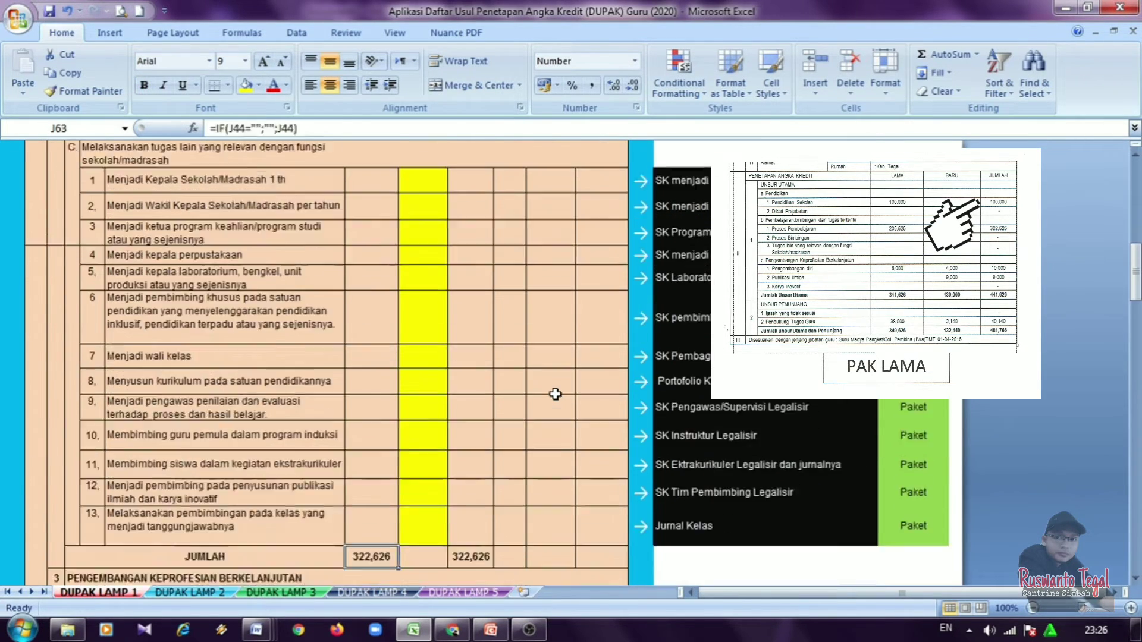
{"action": "key", "text": "Down"}
{"action": "key", "text": "Down"}
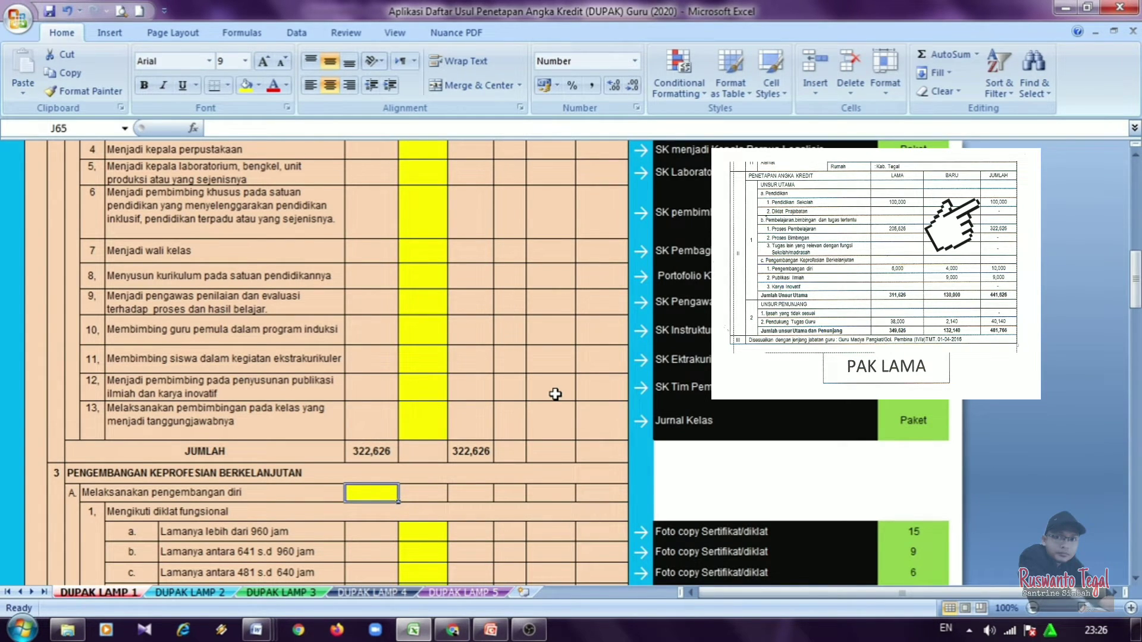
{"action": "type", "text": "10"}
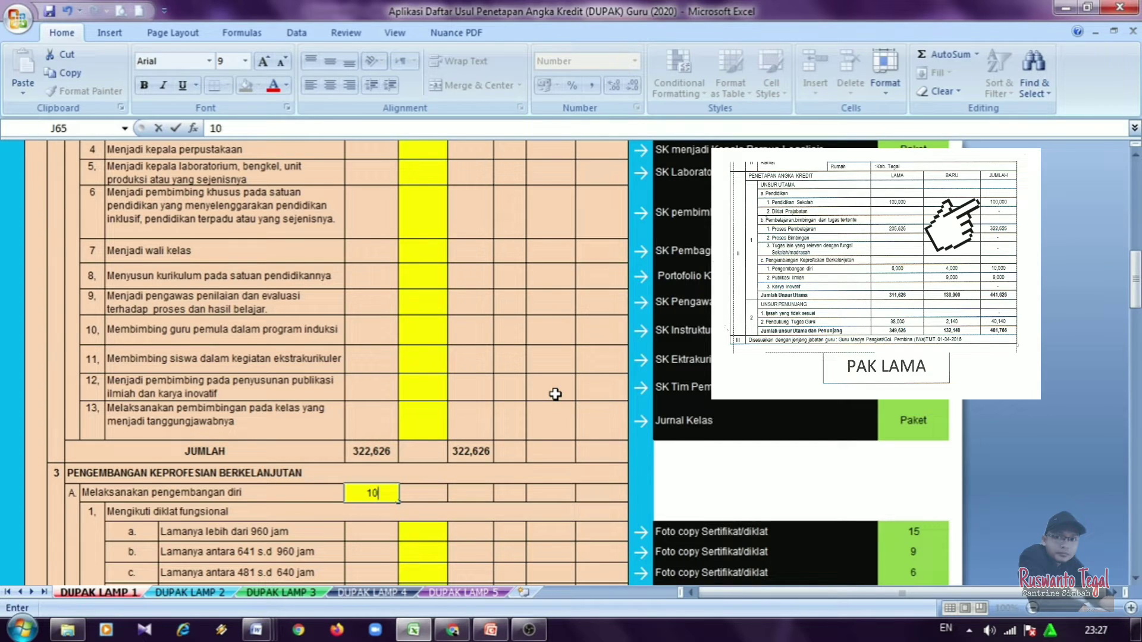
{"action": "key", "text": "Return"}
Enter 9 as the LAMA credit for Melaksanakan publikasi ilmiah under Pengembangan Keprofesian Berkelanjutan.
{"action": "key", "text": "Down"}
{"action": "key", "text": "Down"}
{"action": "key", "text": "Down"}
{"action": "key", "text": "Down"}
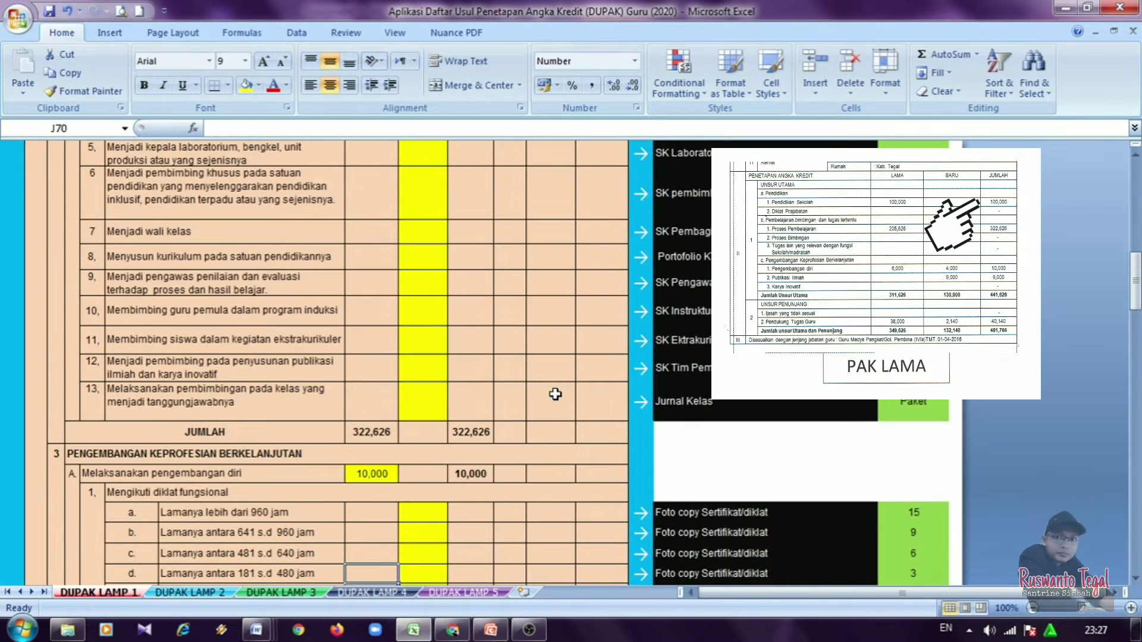
{"action": "key", "text": "Down"}
{"action": "key", "text": "Down"}
{"action": "key", "text": "Down"}
{"action": "key", "text": "Down"}
{"action": "key", "text": "Down"}
{"action": "key", "text": "Down"}
{"action": "key", "text": "Down"}
{"action": "key", "text": "Down"}
{"action": "key", "text": "Down"}
{"action": "key", "text": "Down"}
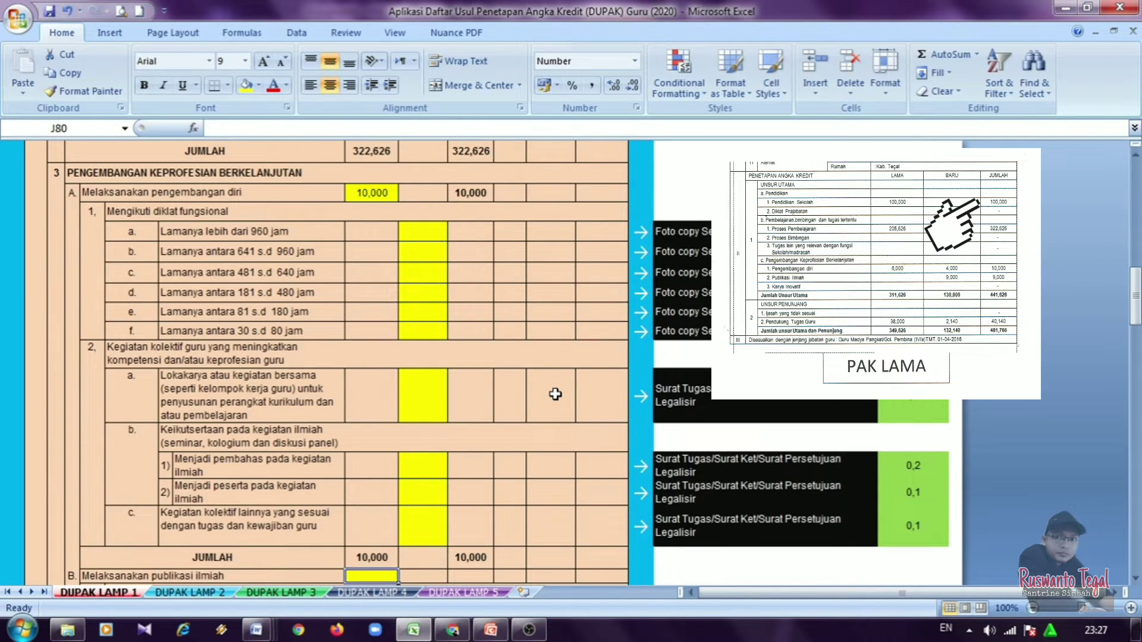
{"action": "key", "text": "Down"}
{"action": "key", "text": "Up"}
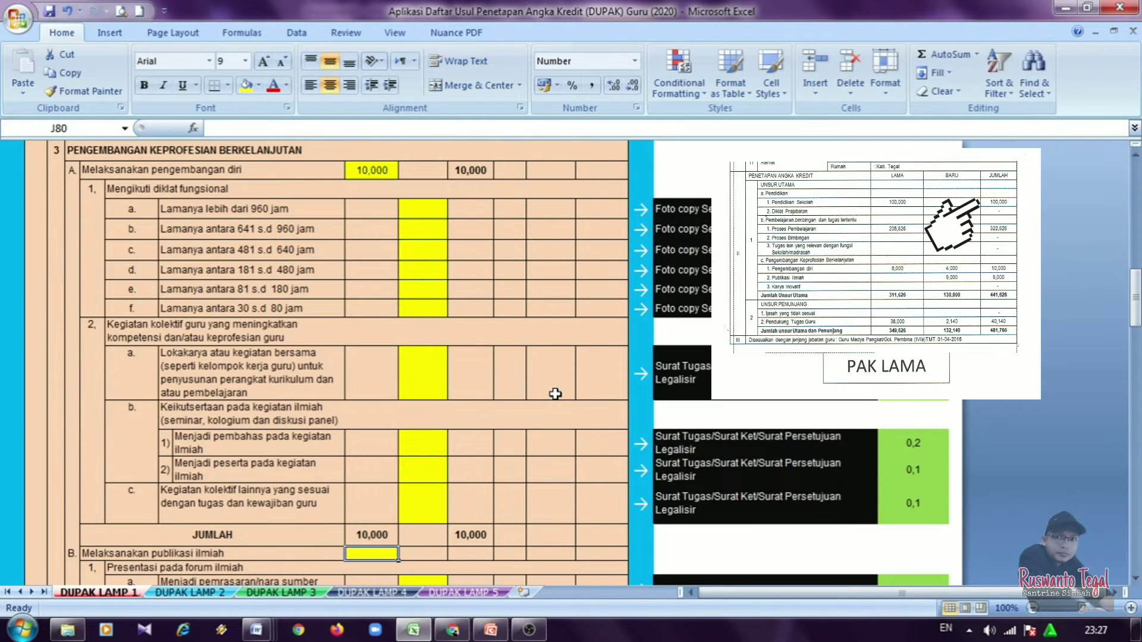
{"action": "type", "text": "9"}
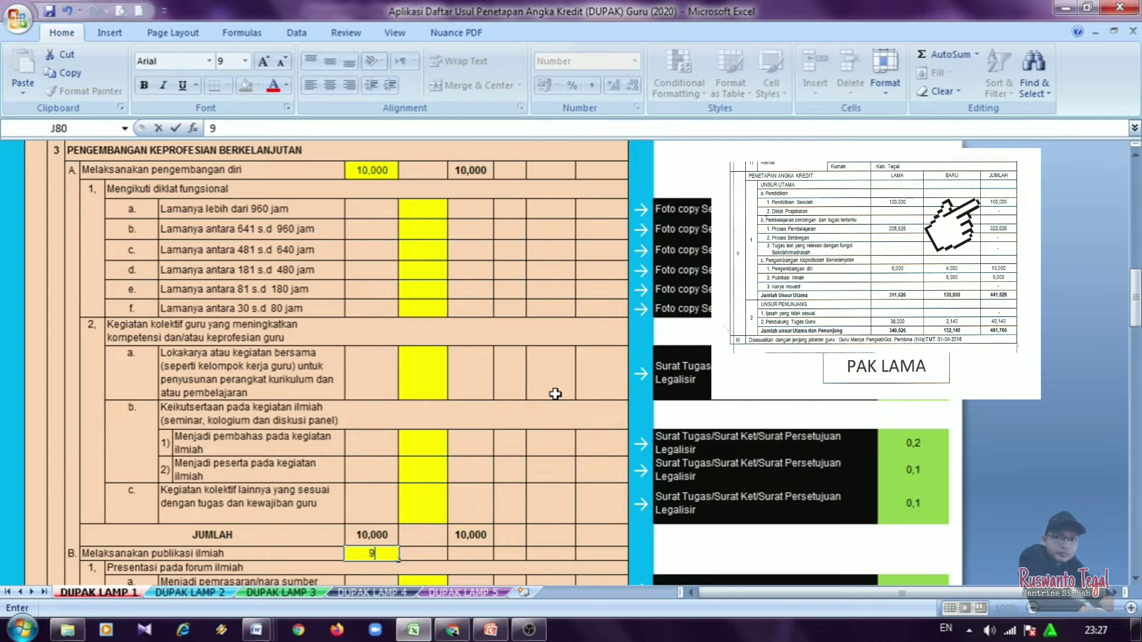
{"action": "key", "text": "Return"}
Check the LAMA column through the publikasi ilmiah rows, its JUMLAH cell and the Melaksanakan karya inovatif cell.
{"action": "key", "text": "Down"}
{"action": "key", "text": "Down"}
{"action": "key", "text": "Down"}
{"action": "key", "text": "Down"}
{"action": "key", "text": "Down"}
{"action": "key", "text": "Down"}
{"action": "key", "text": "Down"}
{"action": "key", "text": "Down"}
{"action": "key", "text": "Down"}
{"action": "key", "text": "Down"}
{"action": "key", "text": "Down"}
{"action": "key", "text": "Down"}
{"action": "key", "text": "Down"}
{"action": "key", "text": "Down"}
{"action": "key", "text": "Down"}
{"action": "key", "text": "Down"}
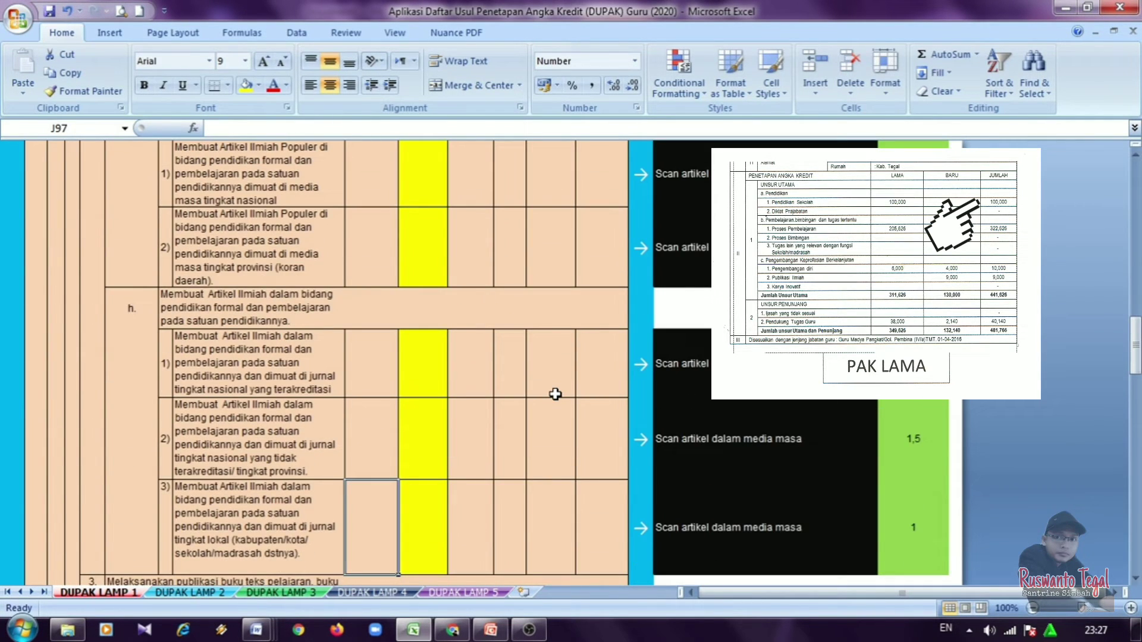
{"action": "key", "text": "Down"}
{"action": "key", "text": "Down"}
{"action": "key", "text": "Down"}
{"action": "key", "text": "Down"}
{"action": "key", "text": "Down"}
{"action": "key", "text": "Down"}
{"action": "key", "text": "Down"}
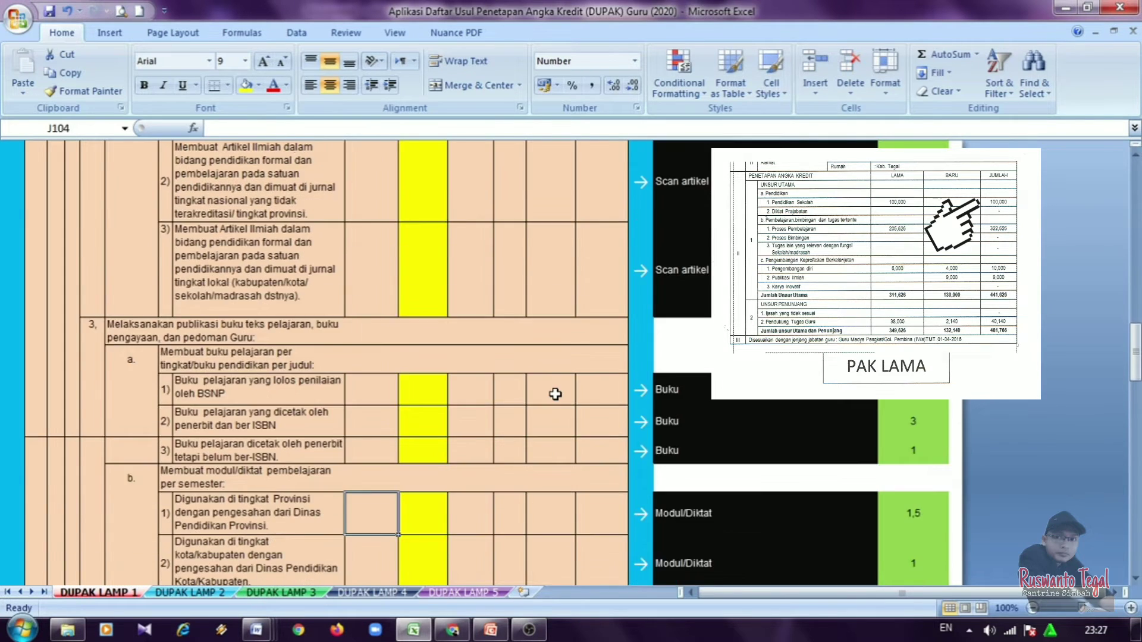
{"action": "key", "text": "Down"}
{"action": "key", "text": "Down"}
{"action": "key", "text": "Down"}
{"action": "key", "text": "Down"}
{"action": "key", "text": "Down"}
{"action": "key", "text": "Down"}
{"action": "key", "text": "Down"}
{"action": "key", "text": "Down"}
{"action": "key", "text": "Down"}
{"action": "key", "text": "Down"}
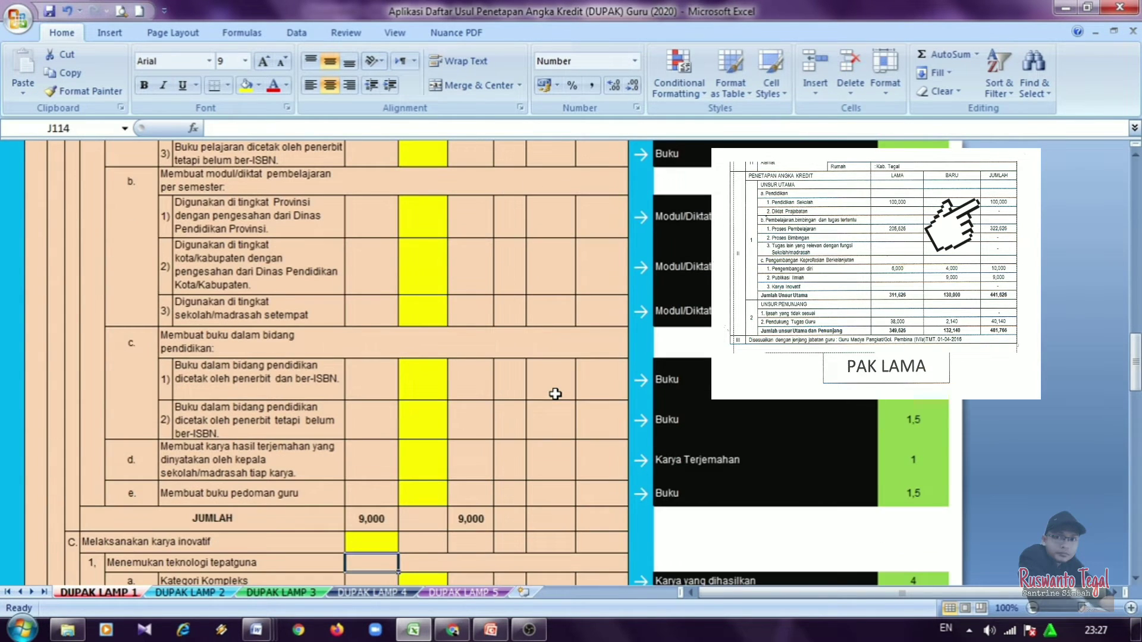
{"action": "key", "text": "Up"}
Check the LAMA column through the karya inovatif rows and inspect the JUMLAH UNSUR UTAMA total.
{"action": "key", "text": "Down"}
{"action": "key", "text": "Down"}
{"action": "key", "text": "Down"}
{"action": "key", "text": "Down"}
{"action": "key", "text": "Down"}
{"action": "key", "text": "Down"}
{"action": "key", "text": "Down"}
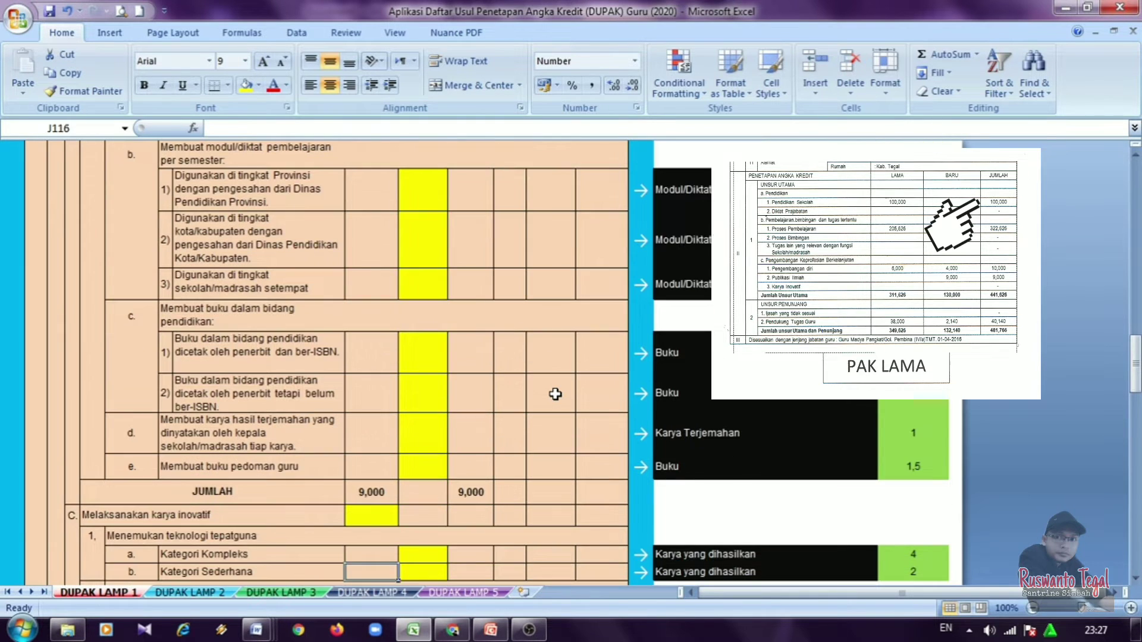
{"action": "key", "text": "Down"}
{"action": "key", "text": "Down"}
{"action": "key", "text": "Down"}
{"action": "key", "text": "Down"}
{"action": "key", "text": "Down"}
{"action": "key", "text": "Down"}
{"action": "key", "text": "Down"}
{"action": "key", "text": "Down"}
{"action": "key", "text": "Down"}
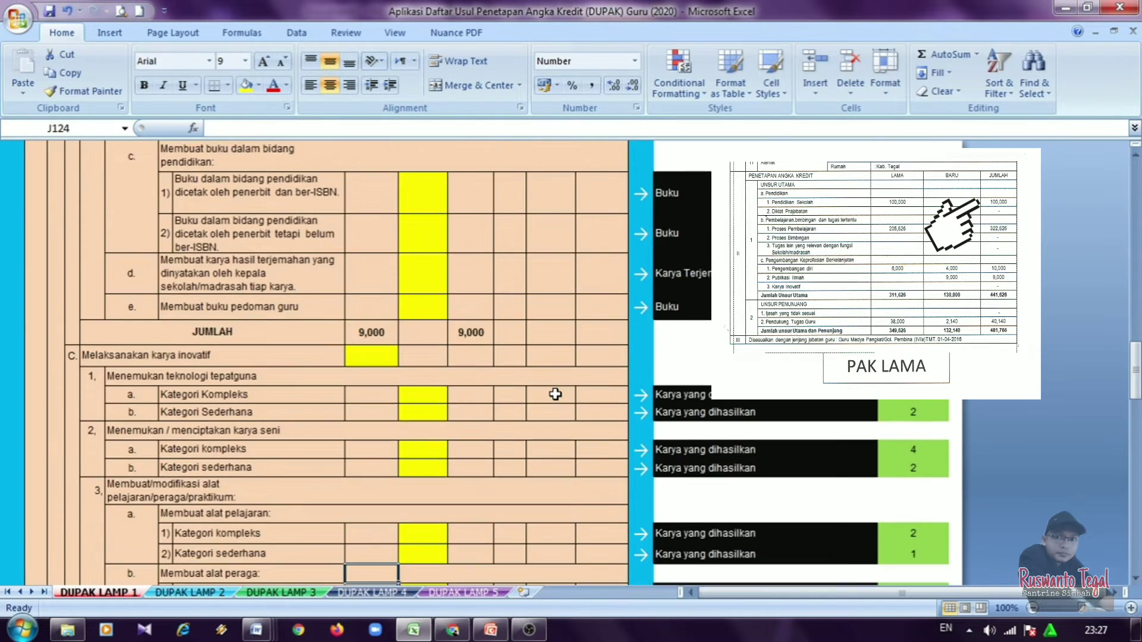
{"action": "key", "text": "Down"}
{"action": "key", "text": "Down"}
{"action": "key", "text": "Down"}
{"action": "key", "text": "Down"}
{"action": "key", "text": "Down"}
{"action": "key", "text": "Down"}
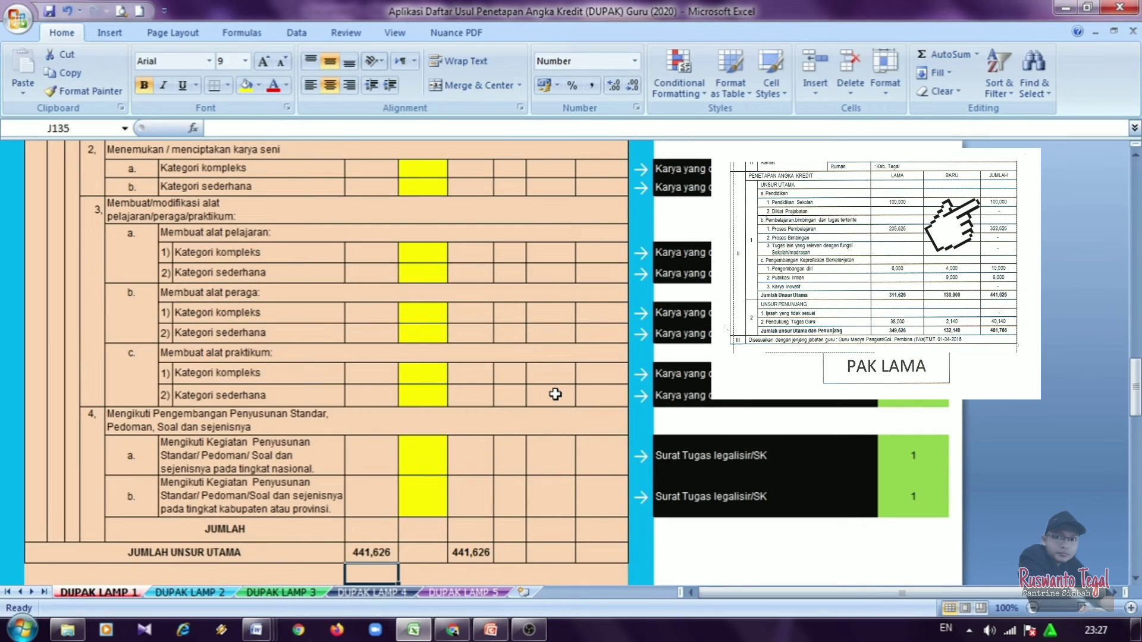
{"action": "key", "text": "Down"}
{"action": "key", "text": "Down"}
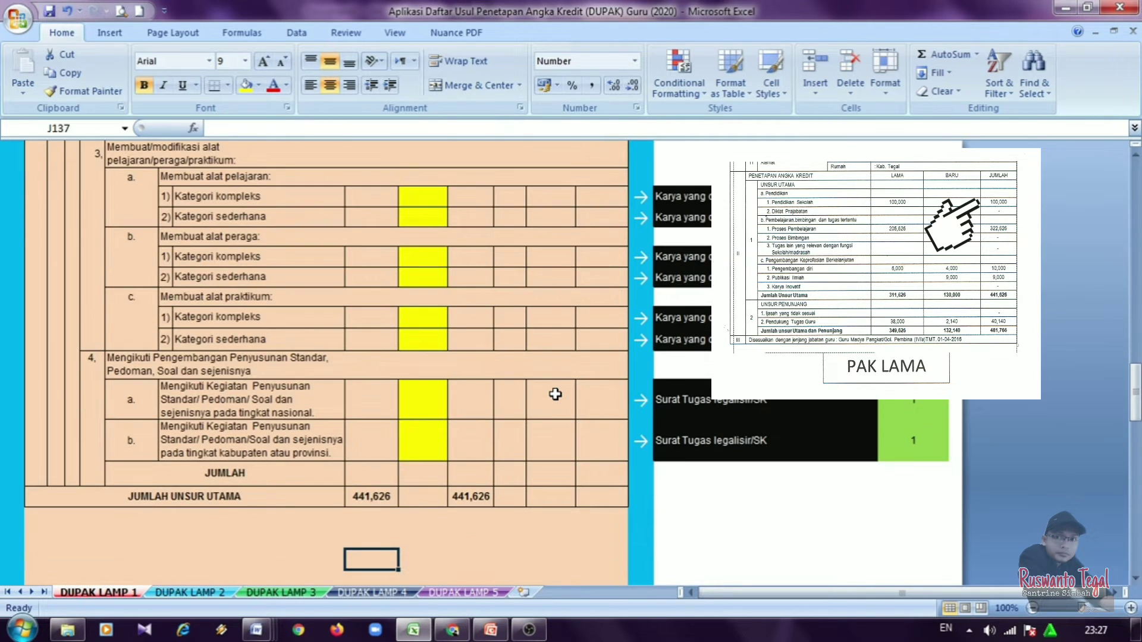
{"action": "key", "text": "Up"}
{"action": "key", "text": "Up"}
{"action": "key", "text": "Up"}
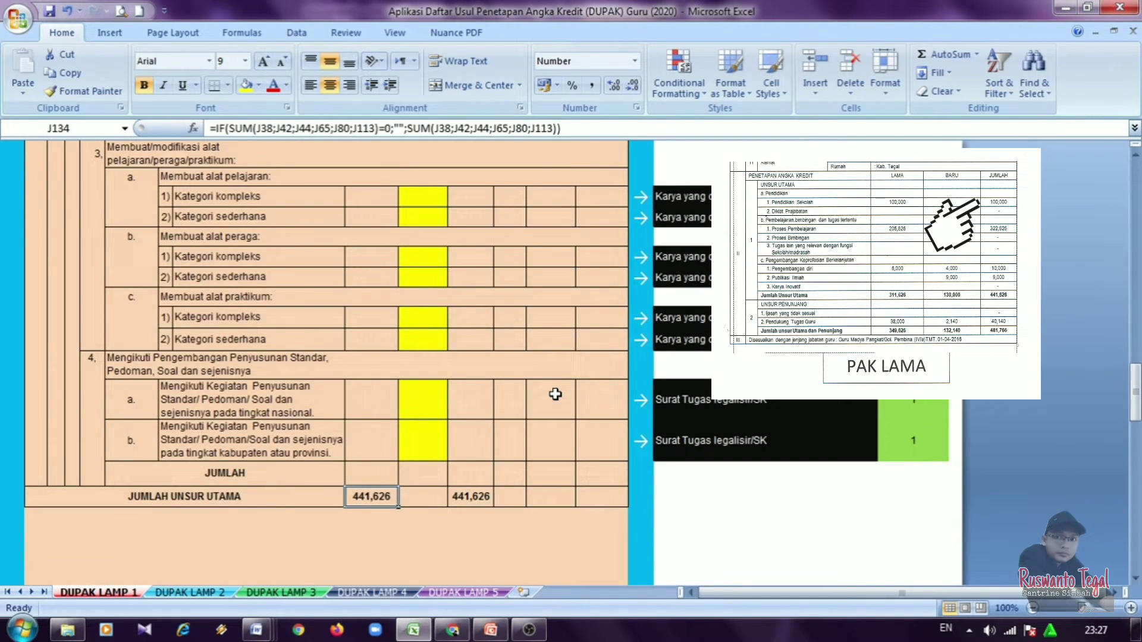
Enter 40,140 as the LAMA credit for PENUNJANG TUGAS GURU under Unsur Penunjang.
{"action": "key", "text": "Down"}
{"action": "key", "text": "Down"}
{"action": "key", "text": "Down"}
{"action": "key", "text": "Down"}
{"action": "key", "text": "Down"}
{"action": "key", "text": "Down"}
{"action": "key", "text": "Down"}
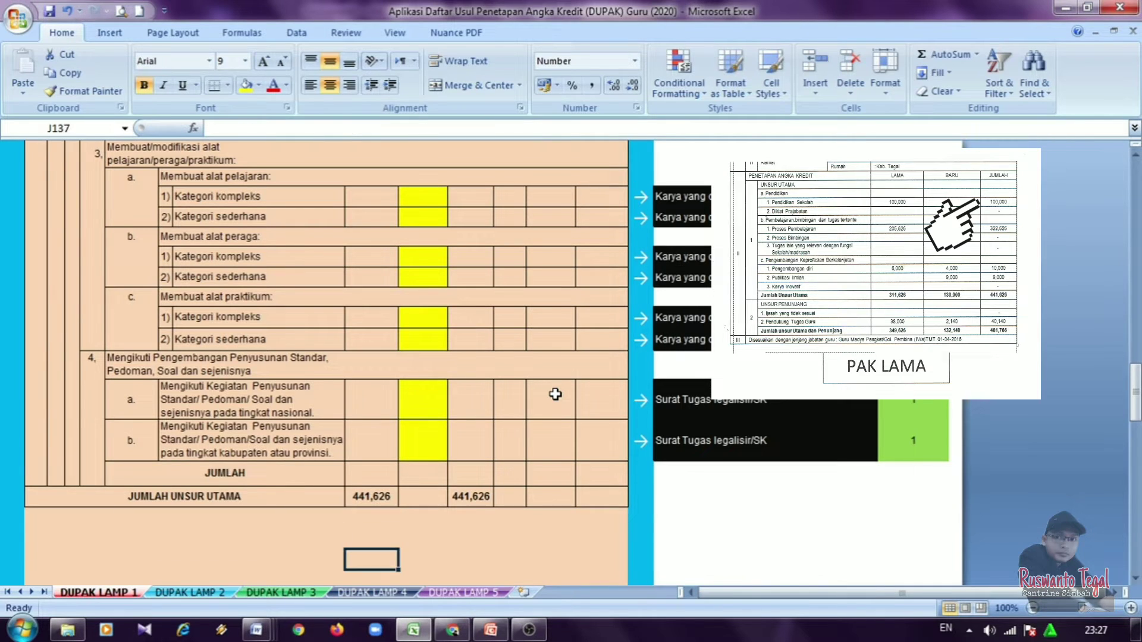
{"action": "key", "text": "Up"}
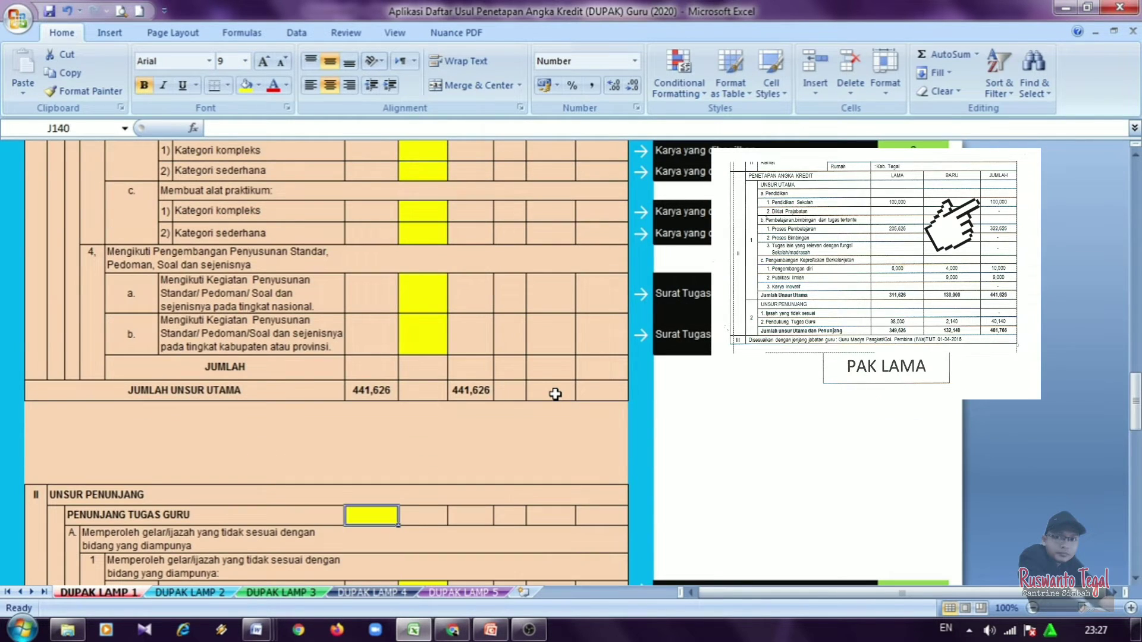
{"action": "type", "text": "40"}
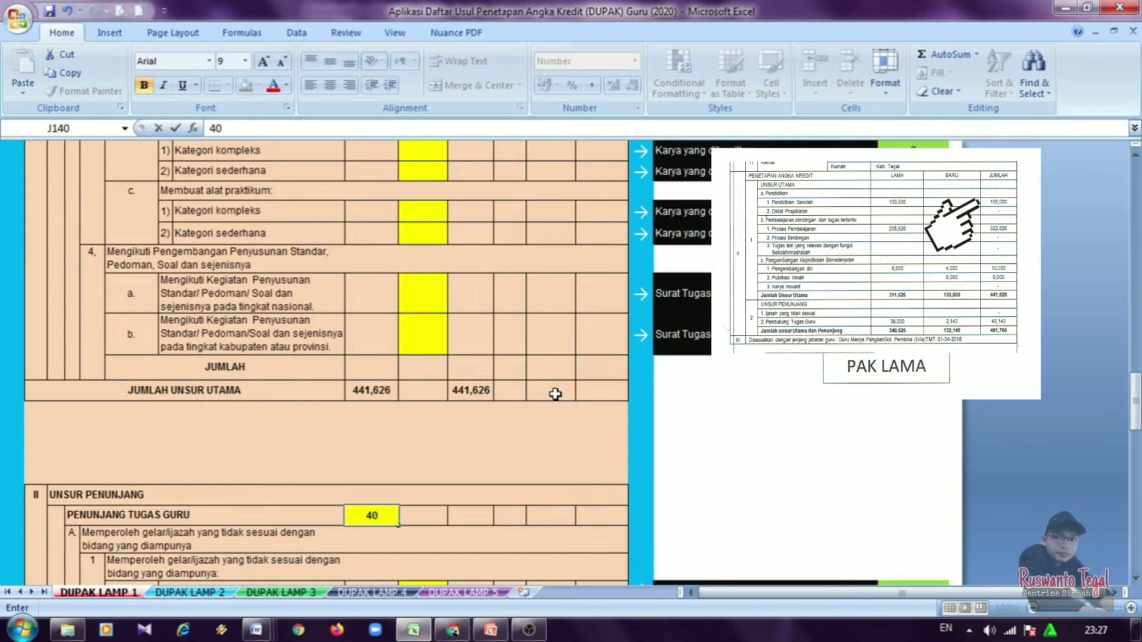
{"action": "type", "text": ",140"}
{"action": "key", "text": "Return"}
Check the LAMA column through the supporting elements to the JUMLAH UNSUR UTAMA DAN UNSUR PENUNJANG total.
{"action": "key", "text": "Down"}
{"action": "key", "text": "Down"}
{"action": "key", "text": "Down"}
{"action": "key", "text": "Down"}
{"action": "key", "text": "Down"}
{"action": "key", "text": "Down"}
{"action": "key", "text": "Down"}
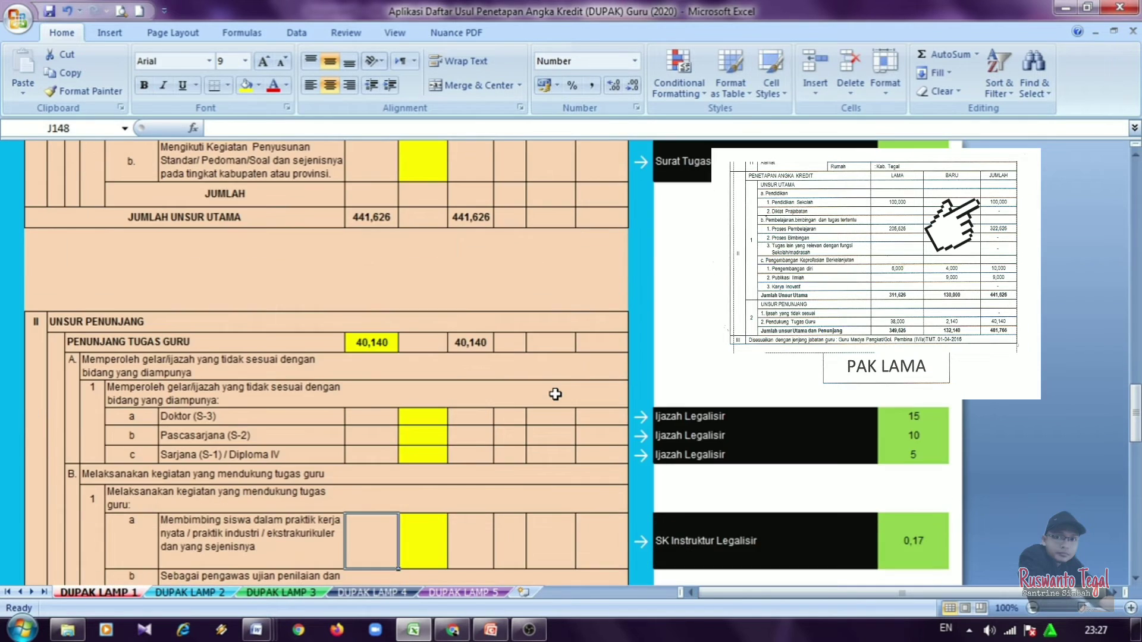
{"action": "key", "text": "Down"}
{"action": "key", "text": "Down"}
{"action": "key", "text": "Down"}
{"action": "key", "text": "Down"}
{"action": "key", "text": "Down"}
{"action": "key", "text": "Down"}
{"action": "key", "text": "Down"}
{"action": "key", "text": "Down"}
{"action": "key", "text": "Down"}
{"action": "key", "text": "Down"}
{"action": "key", "text": "Down"}
{"action": "key", "text": "Down"}
{"action": "key", "text": "Down"}
{"action": "key", "text": "Down"}
{"action": "key", "text": "Down"}
{"action": "key", "text": "Down"}
{"action": "key", "text": "Down"}
{"action": "key", "text": "Down"}
{"action": "key", "text": "Down"}
{"action": "key", "text": "Down"}
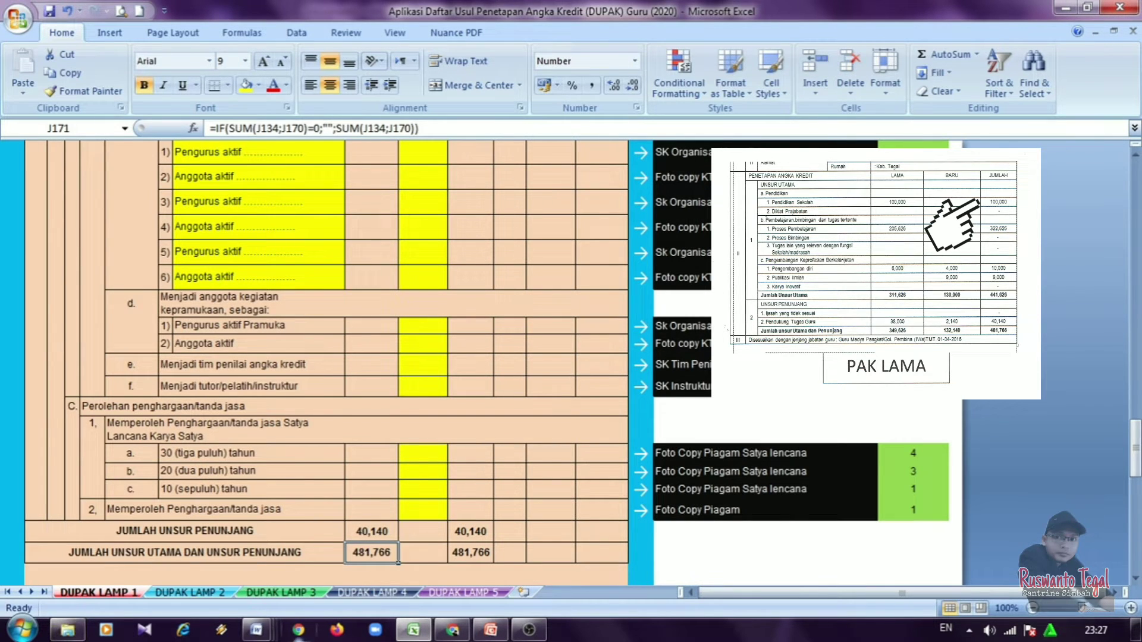
Compare the combined LAMA total with the PAK LAMA table in the Word file Document1, and return to the Excel workbook.
{"action": "left_click", "coordinate": [135, 559]}
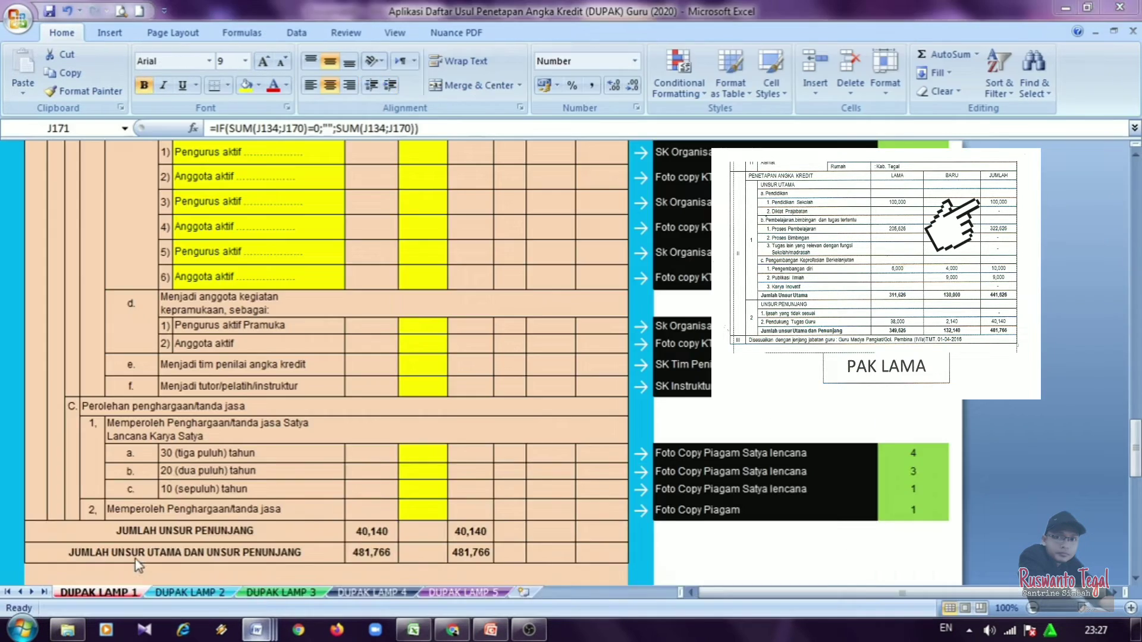
{"action": "mouse_move", "coordinate": [256, 630]}
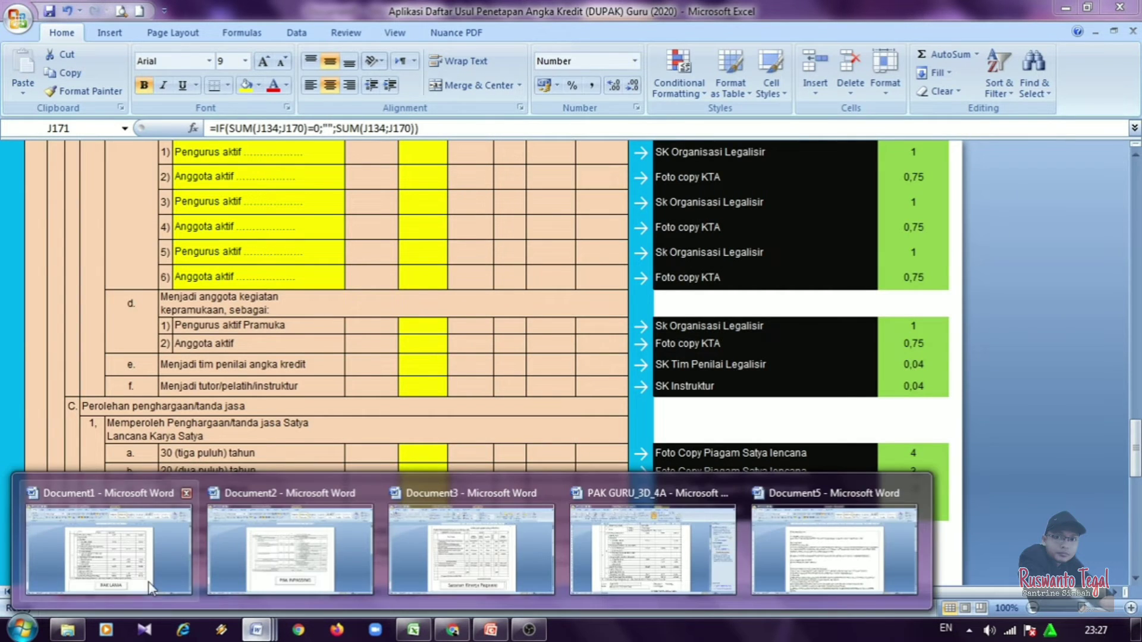
{"action": "left_click", "coordinate": [140, 573]}
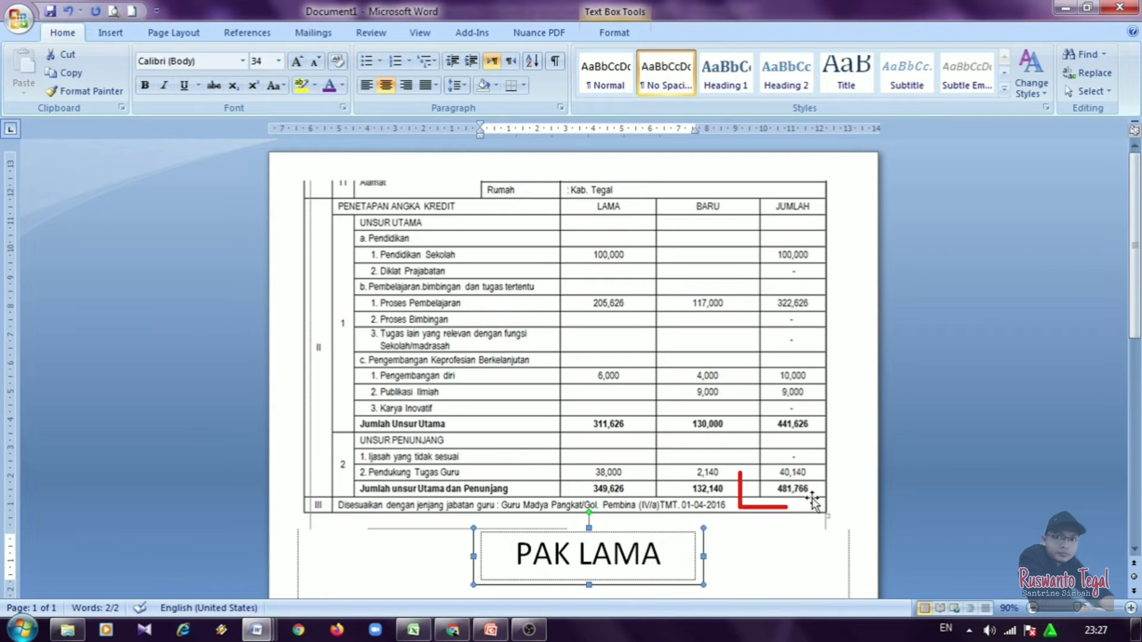
{"action": "left_click", "coordinate": [424, 633]}
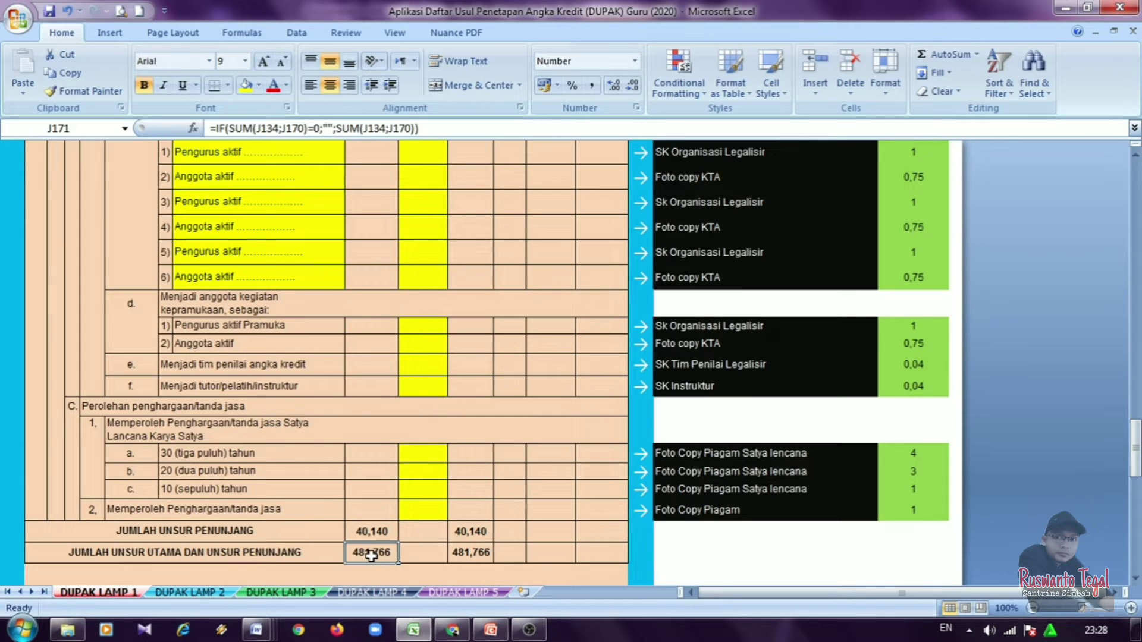
Enter 50 as the BARU credit for Magister (S-2) under Pendidikan, checking it against the AK Per Tahun reference column.
{"action": "left_click_drag", "start_coordinate": [1138, 449], "coordinate": [1137, 178]}
{"action": "scroll", "coordinate": [294, 432], "scroll_direction": "down", "scroll_amount": 1}
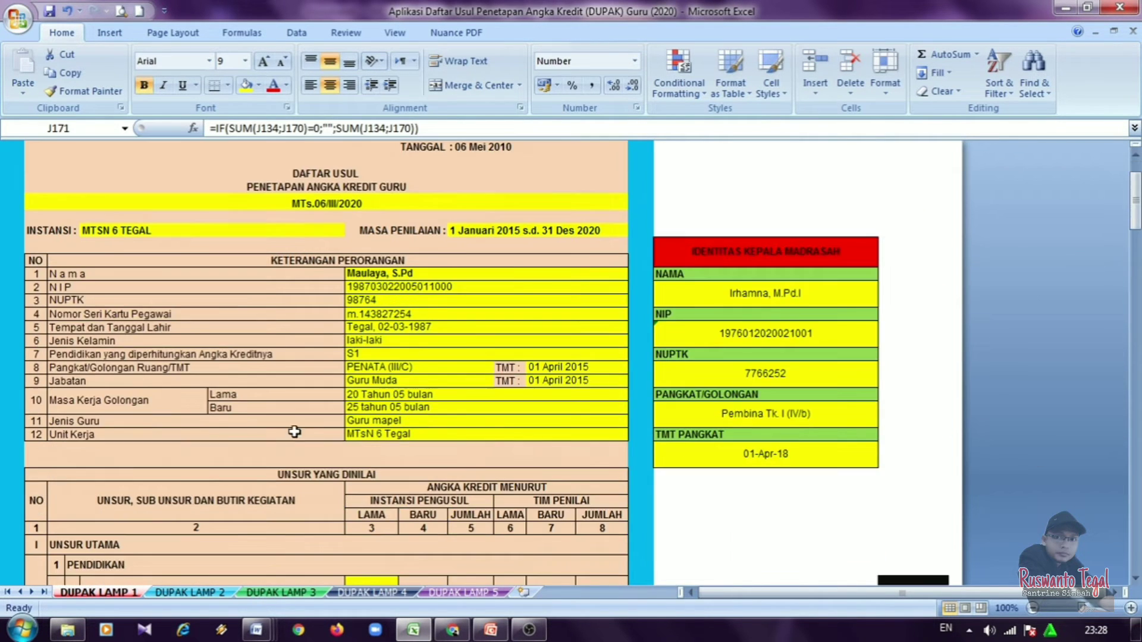
{"action": "scroll", "coordinate": [507, 434], "scroll_direction": "down", "scroll_amount": 2}
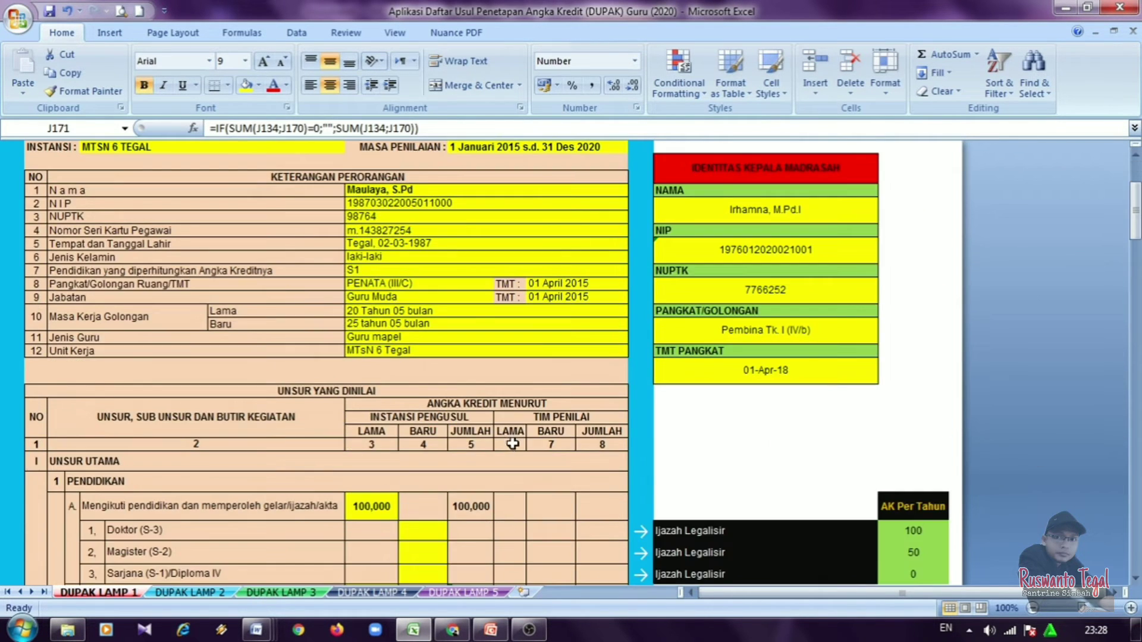
{"action": "left_click", "coordinate": [416, 529]}
{"action": "scroll", "coordinate": [520, 482], "scroll_direction": "down", "scroll_amount": 2}
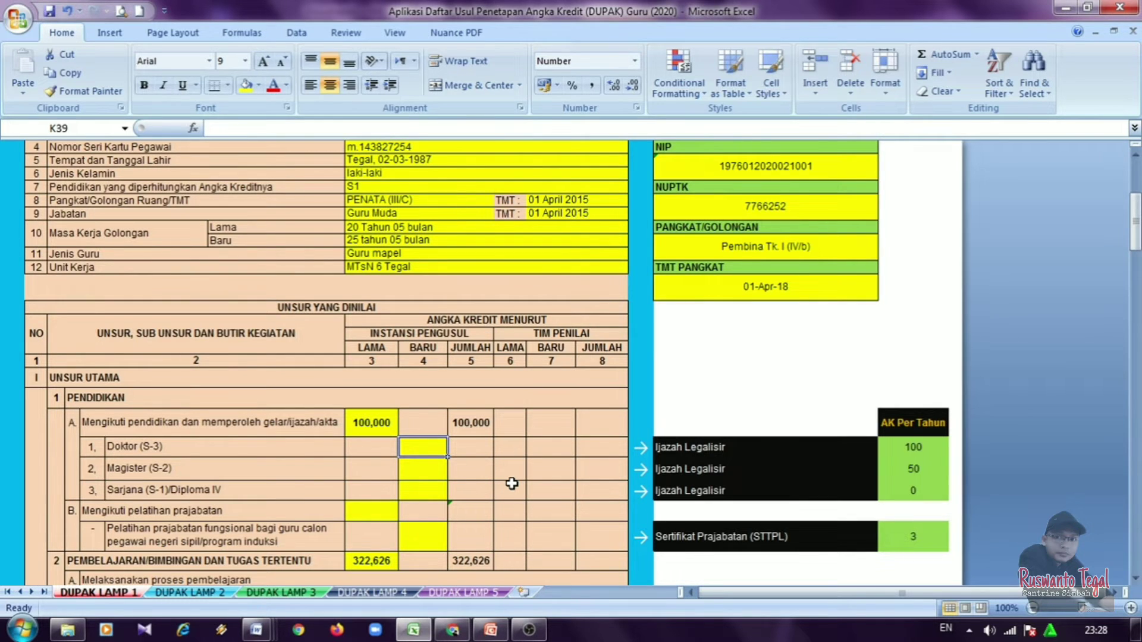
{"action": "key", "text": "Down"}
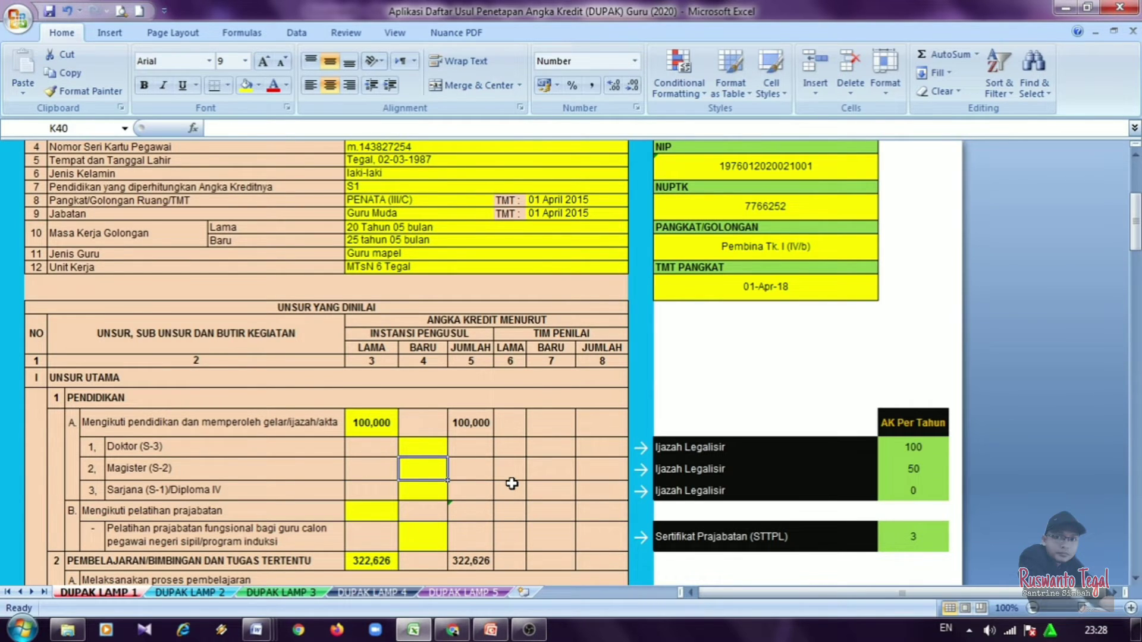
{"action": "key", "text": "Right"}
{"action": "key", "text": "Right"}
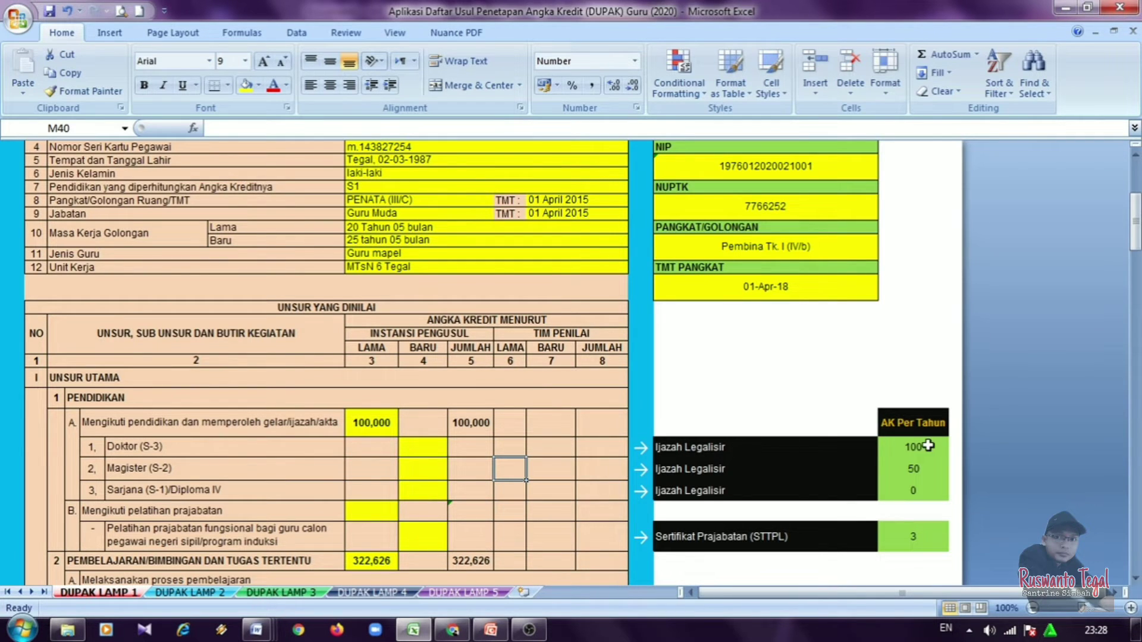
{"action": "scroll", "coordinate": [927, 433], "scroll_direction": "down", "scroll_amount": 1}
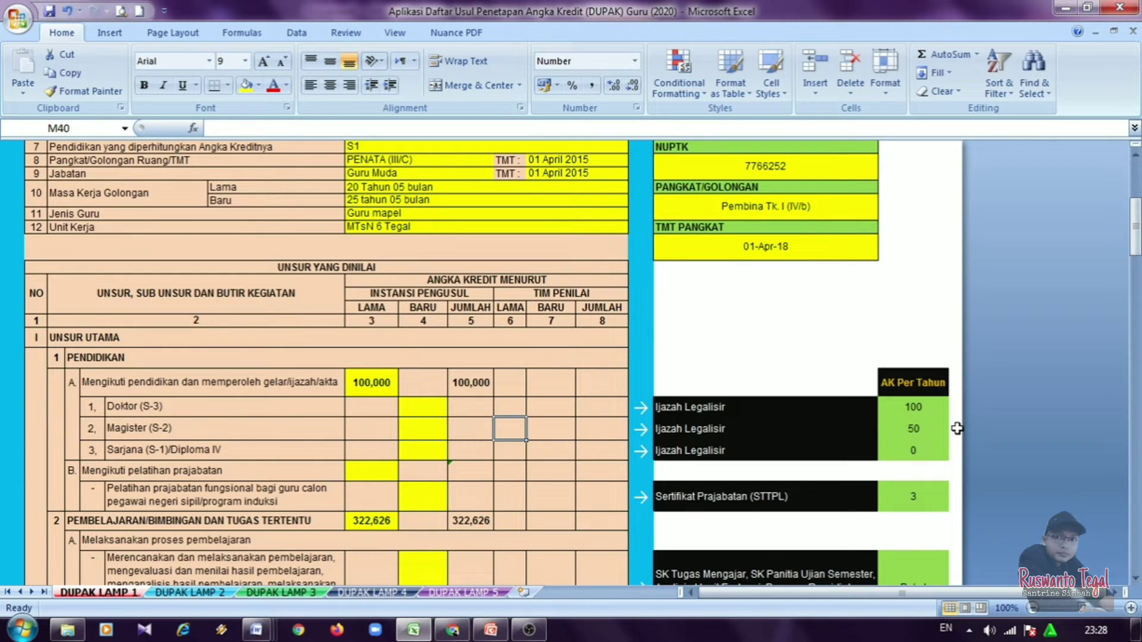
{"action": "scroll", "coordinate": [928, 402], "scroll_direction": "down", "scroll_amount": 1}
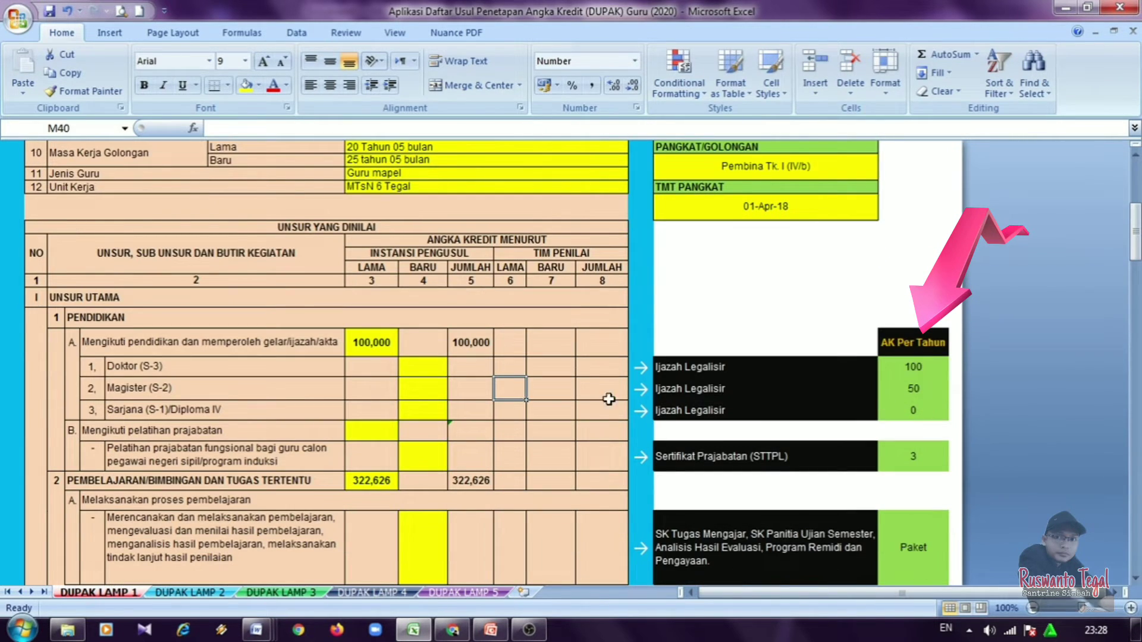
{"action": "left_click", "coordinate": [426, 386]}
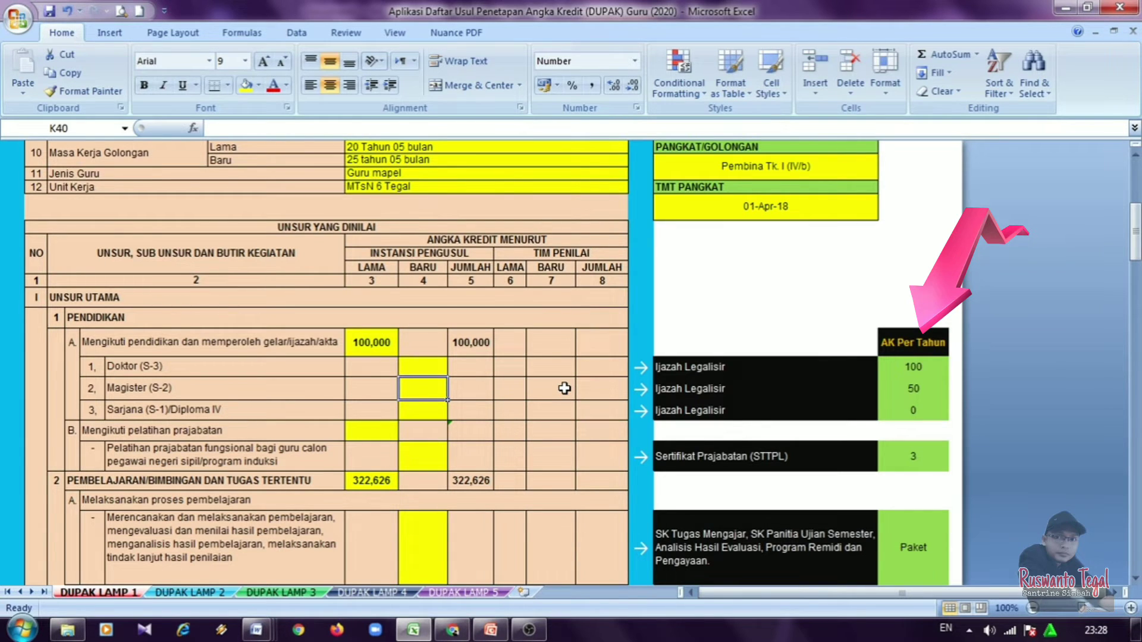
{"action": "type", "text": "50"}
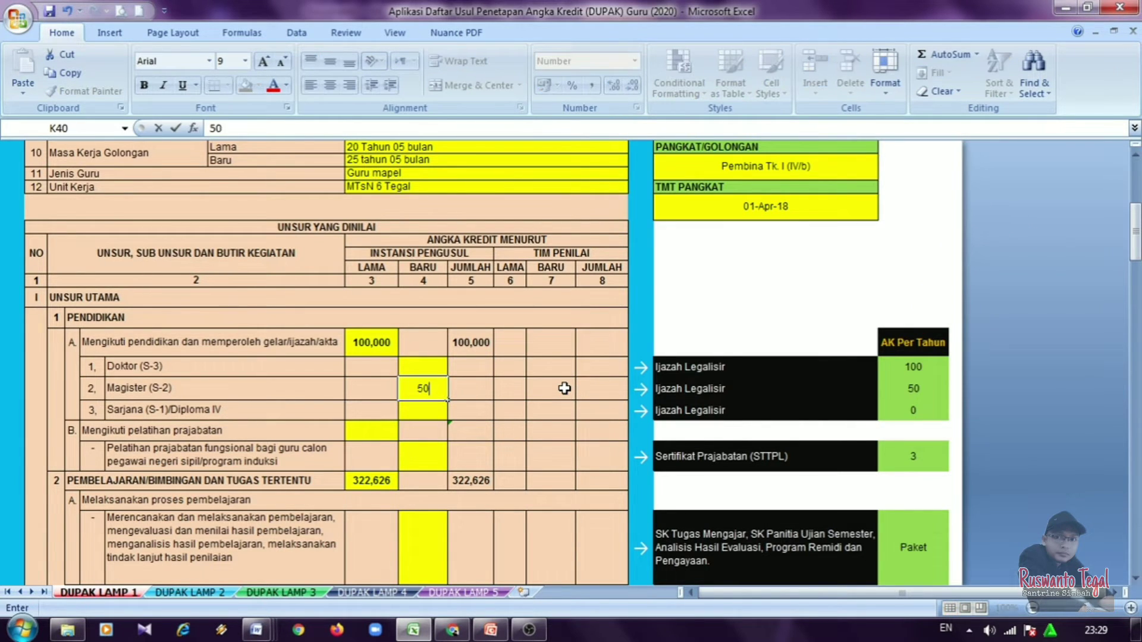
{"action": "key", "text": "Return"}
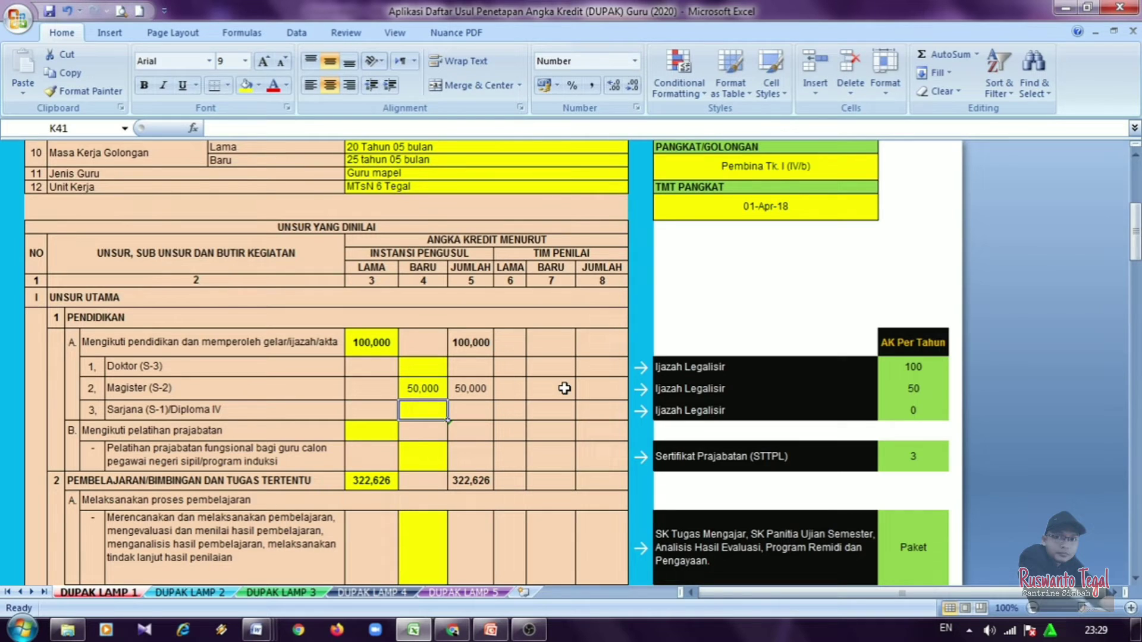
{"action": "left_click", "coordinate": [919, 394]}
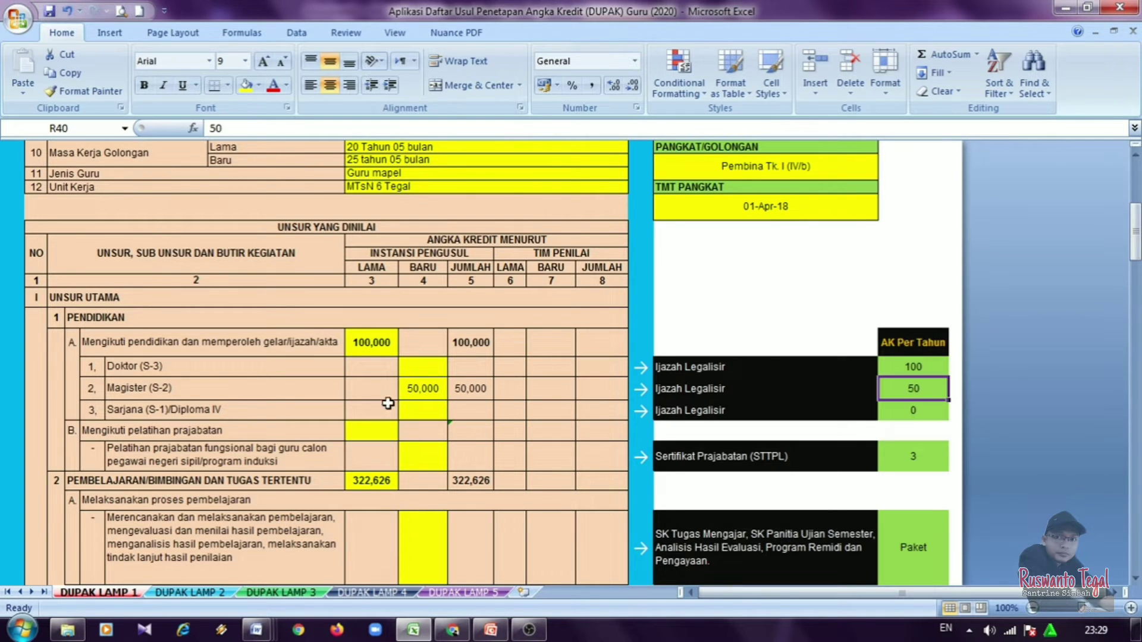
{"action": "left_click", "coordinate": [418, 388]}
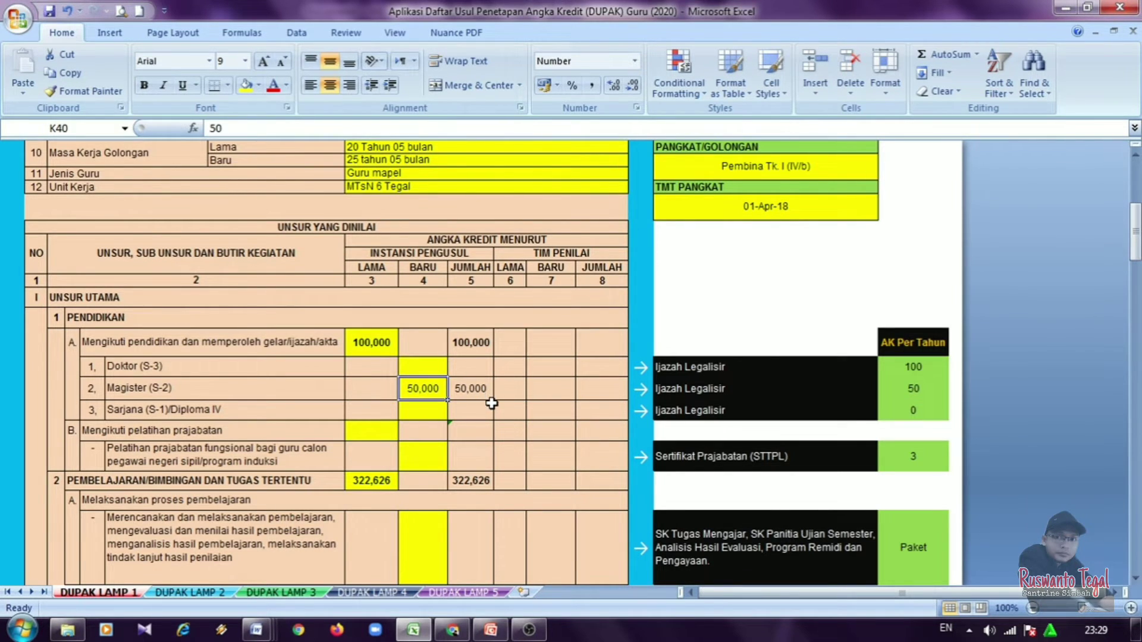
Select the BARU cell for Melaksanakan proses pembelajaran and bring up the open Word documents to look for its credit value.
{"action": "scroll", "coordinate": [491, 403], "scroll_direction": "down", "scroll_amount": 1}
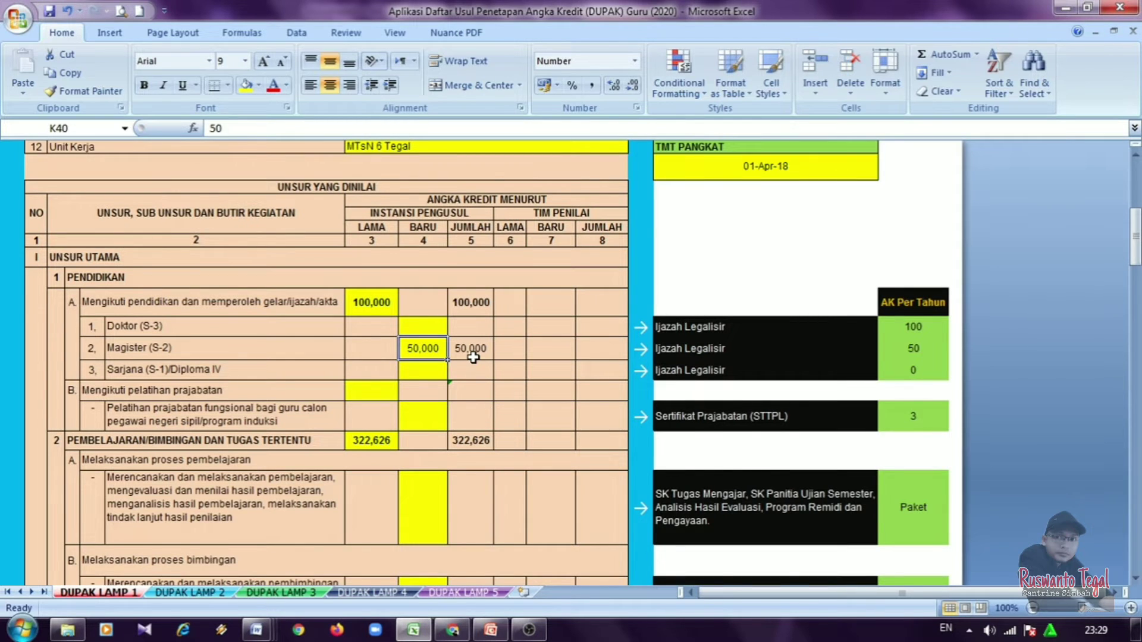
{"action": "scroll", "coordinate": [473, 357], "scroll_direction": "down", "scroll_amount": 1}
{"action": "scroll", "coordinate": [471, 368], "scroll_direction": "down", "scroll_amount": 1}
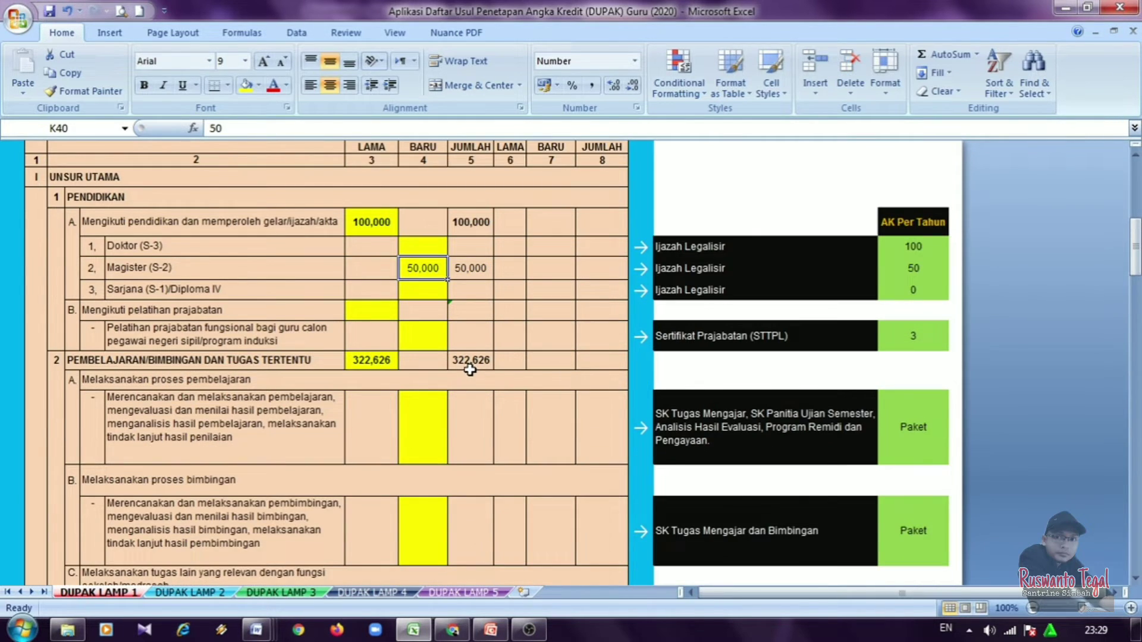
{"action": "scroll", "coordinate": [470, 370], "scroll_direction": "down", "scroll_amount": 1}
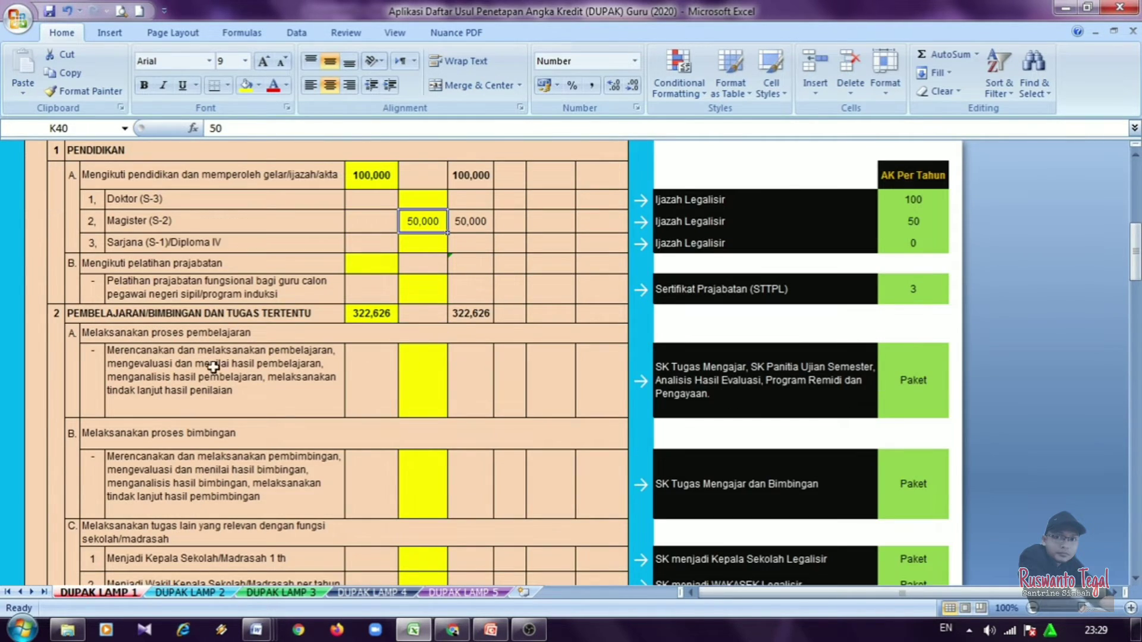
{"action": "left_click", "coordinate": [419, 370]}
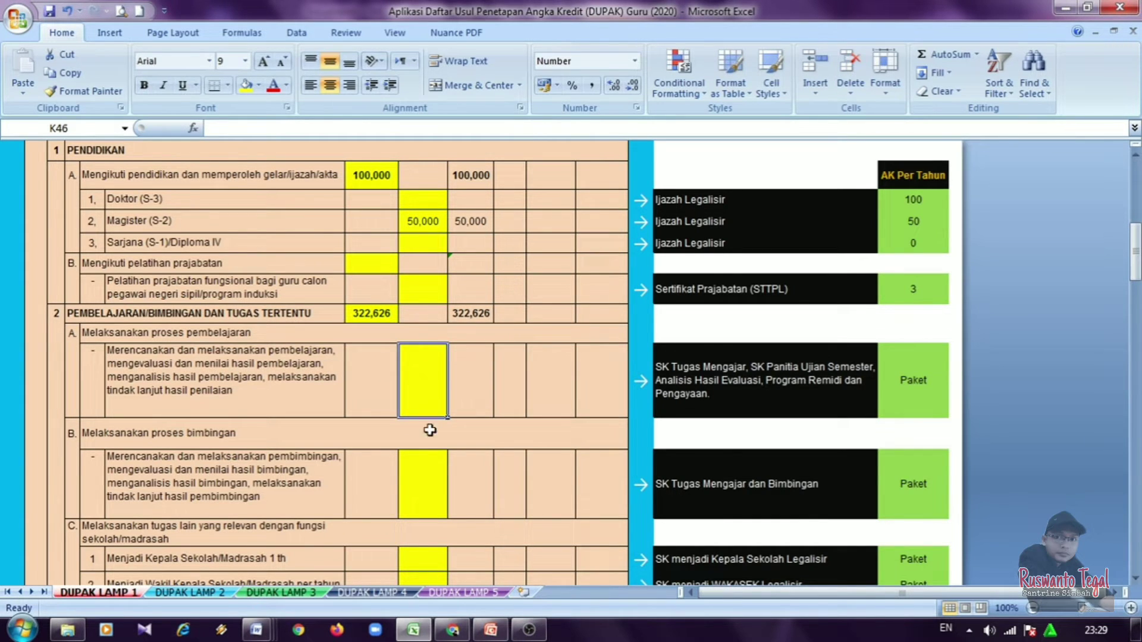
{"action": "left_click", "coordinate": [266, 634]}
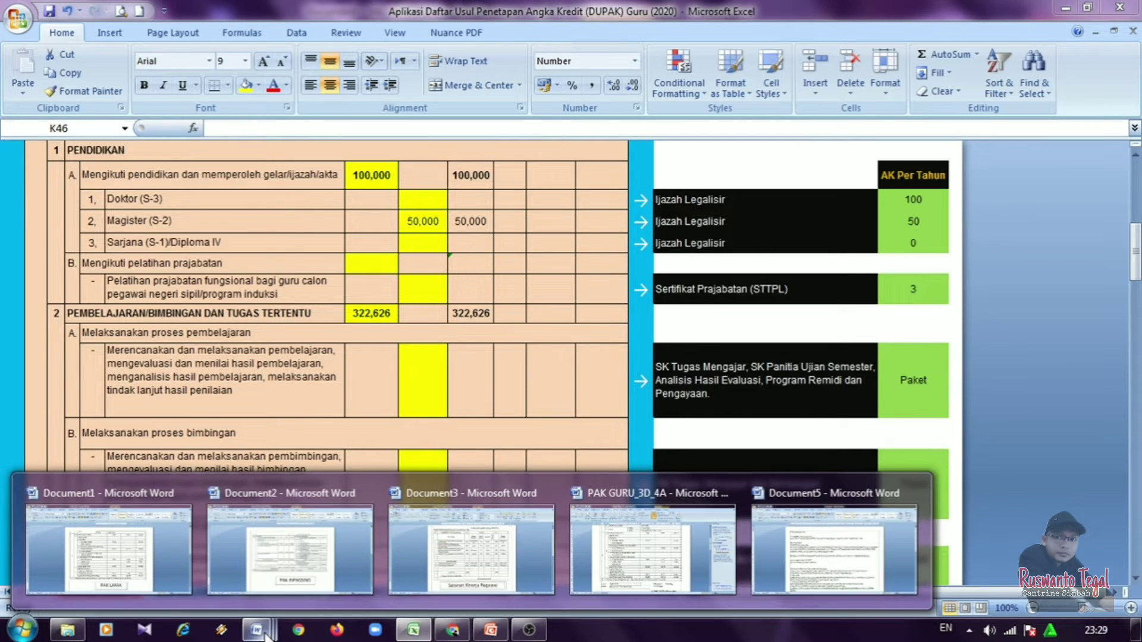